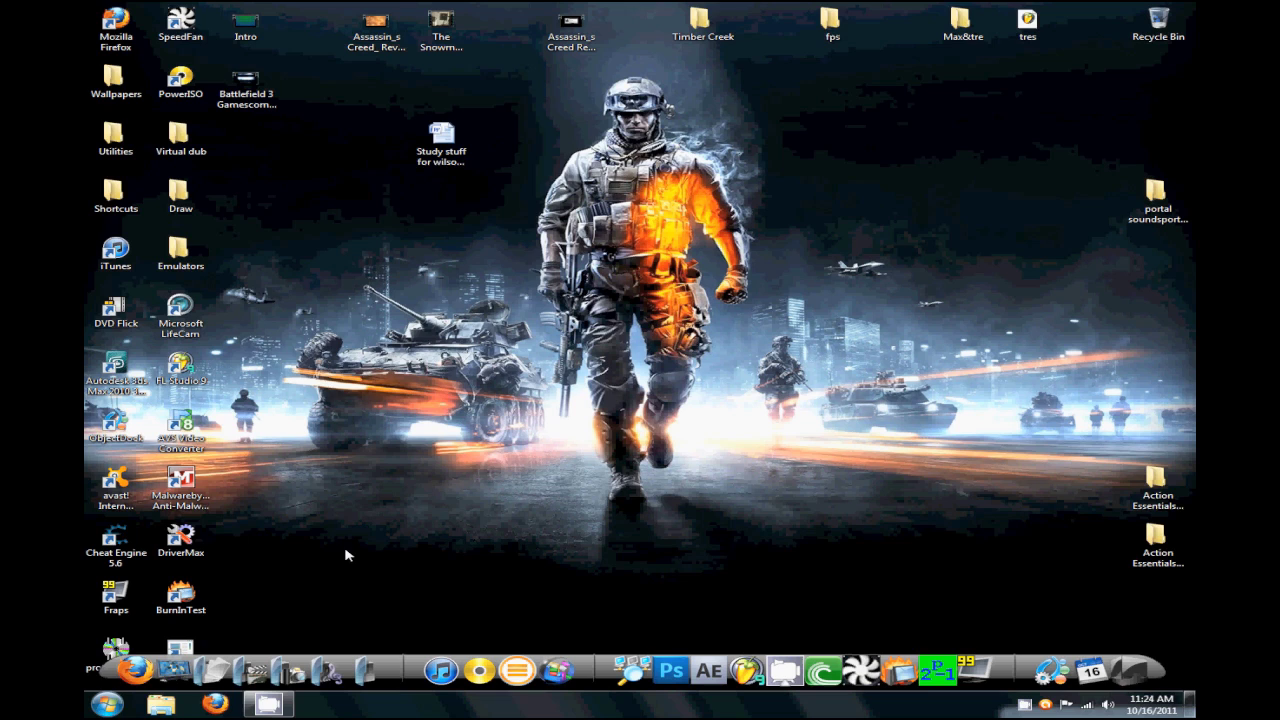
Step: Browse into Local Disk (C:) from the Computer drive list, return, and close Explorer
left_click(168, 677)
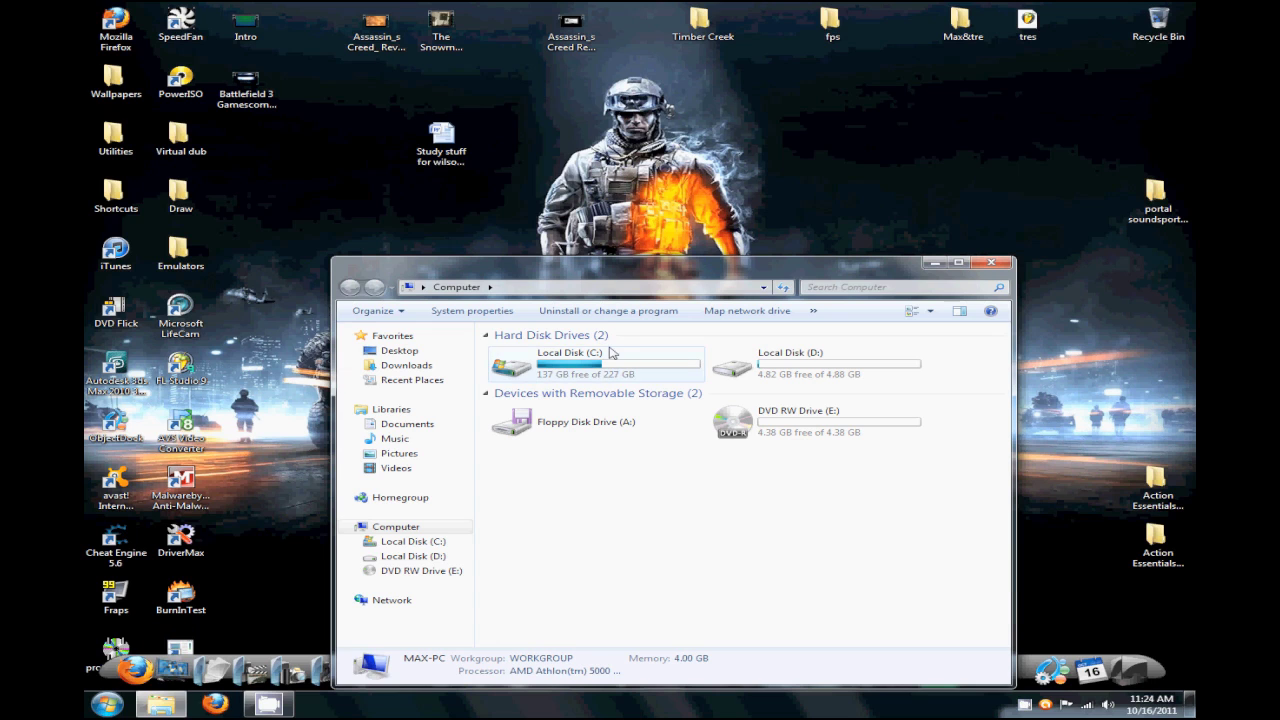
left_click(567, 366)
double_click(567, 366)
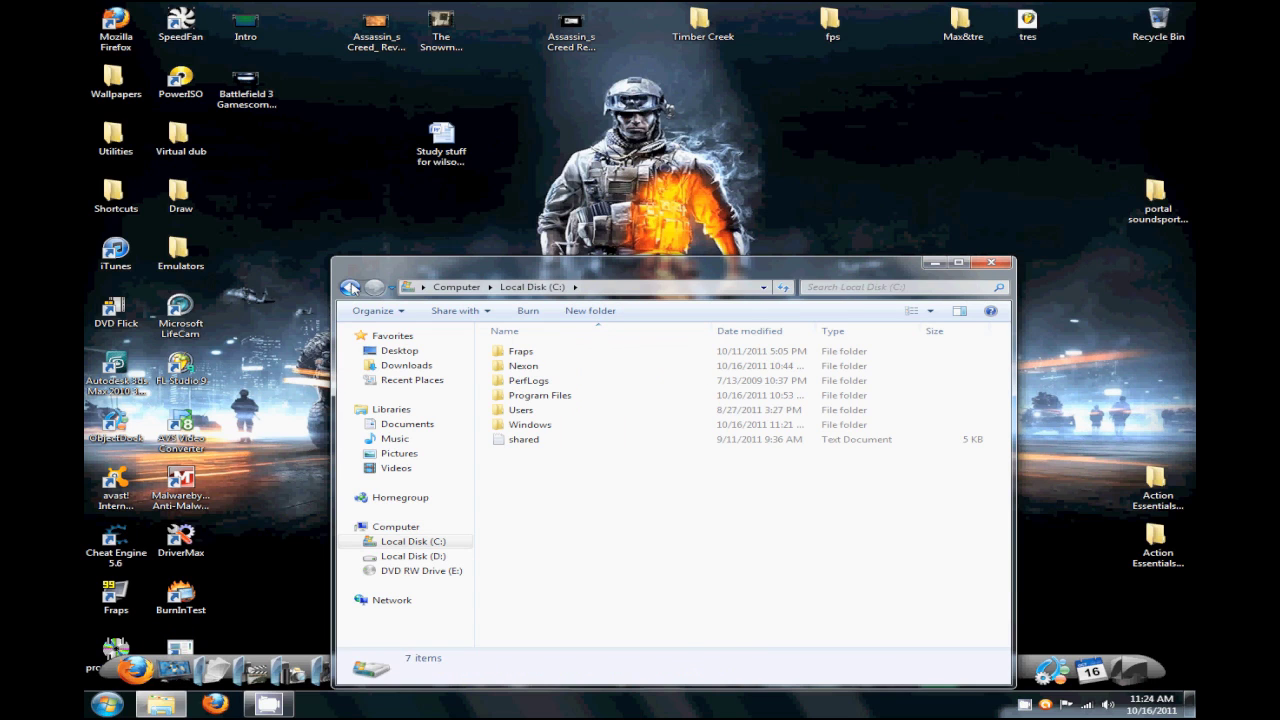
left_click(350, 288)
key("alt+F4")
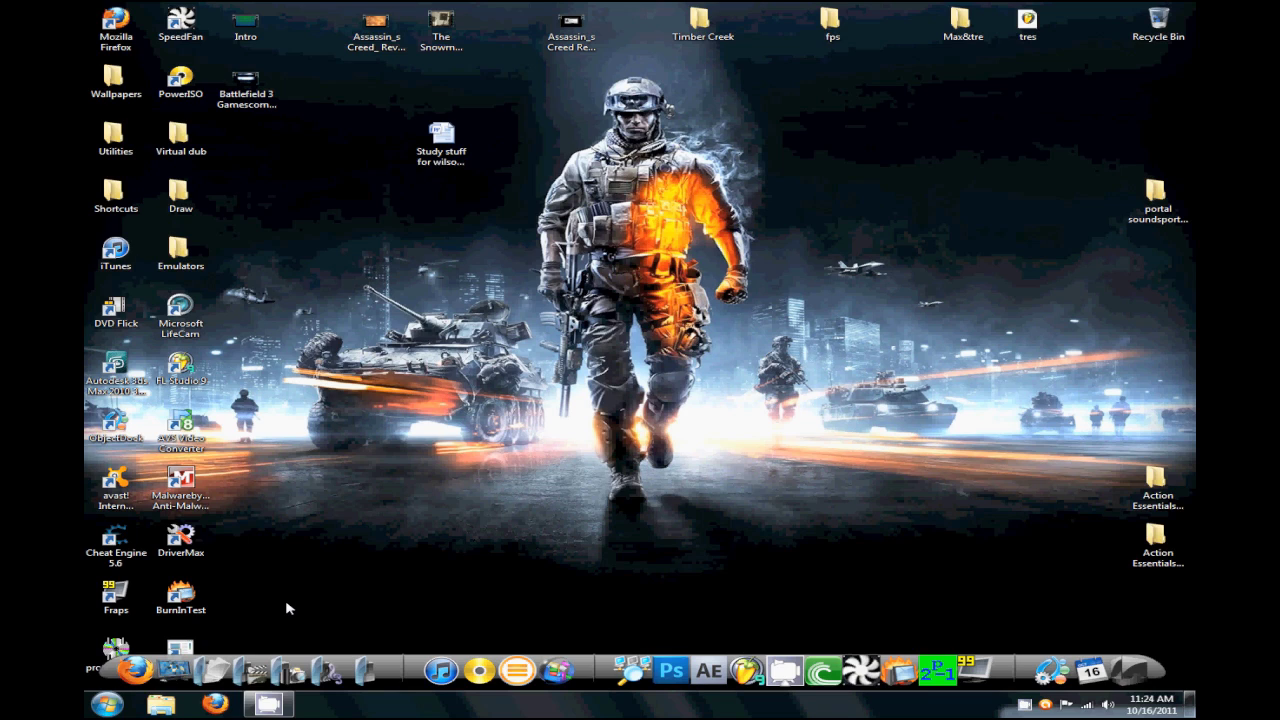
Step: Open the System page from the Computer context menu's Properties and reposition its window
left_click(172, 668)
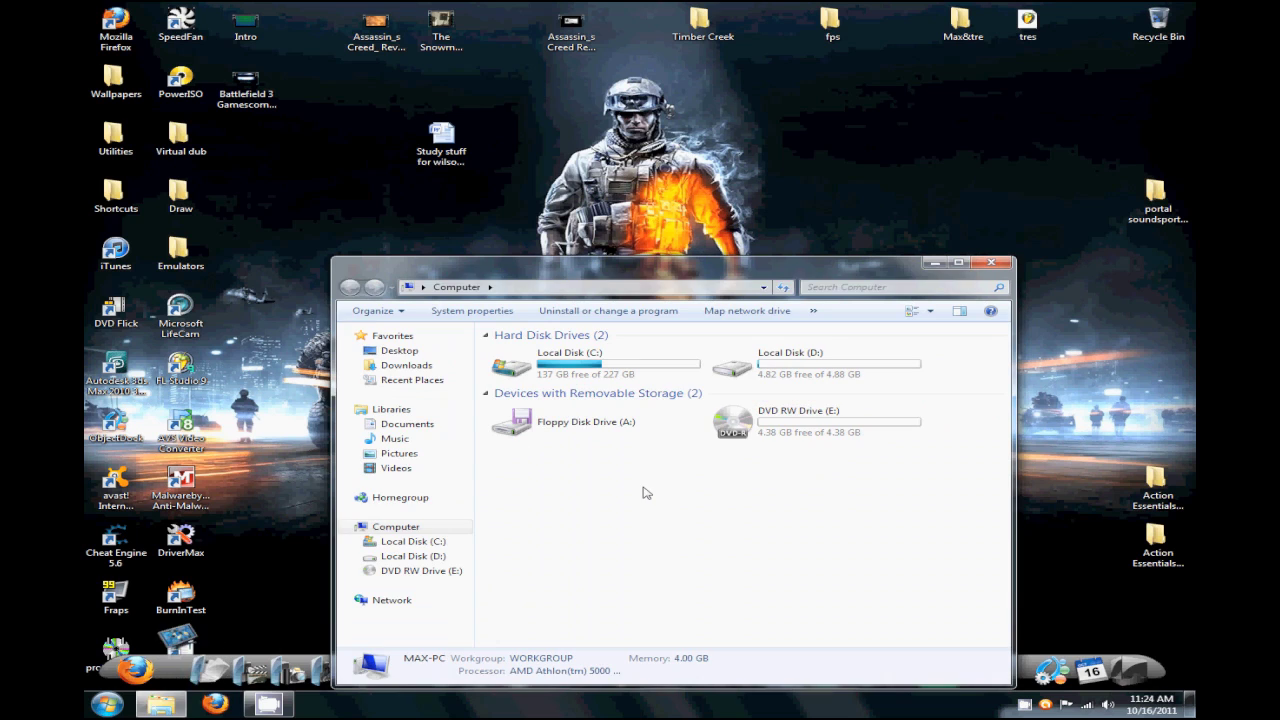
right_click(645, 493)
left_click(690, 621)
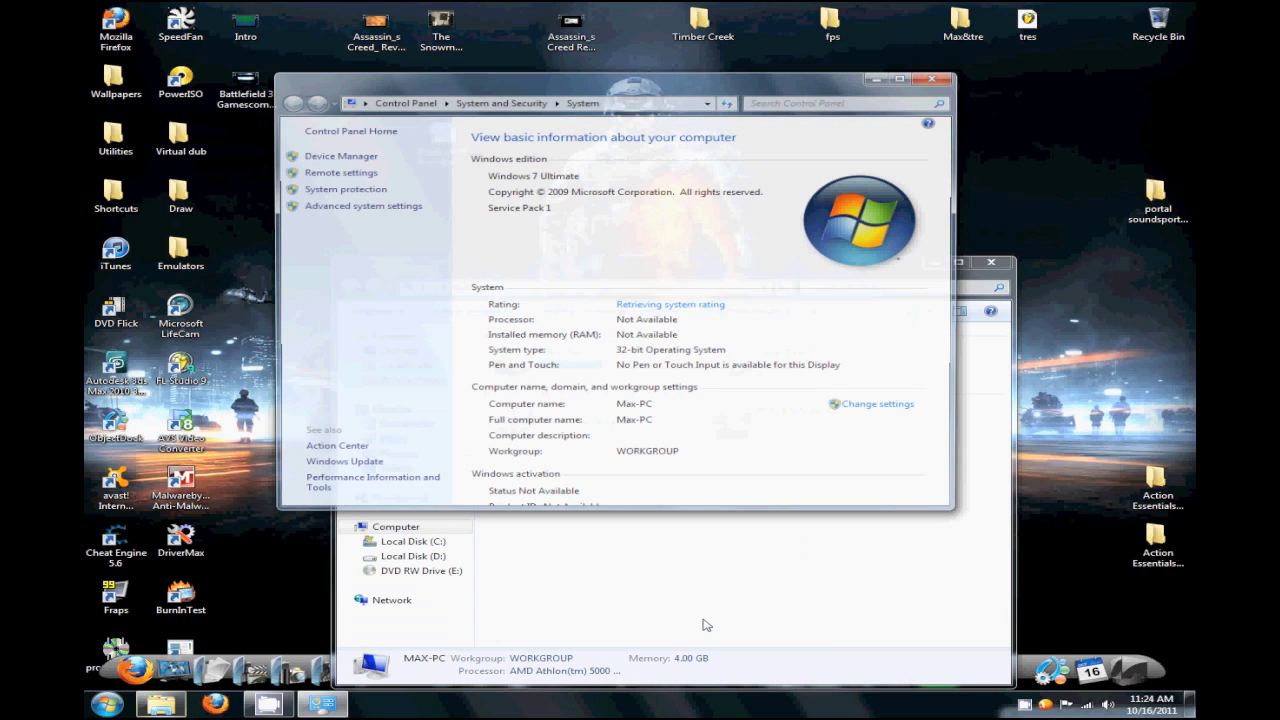
left_click_drag(598, 91, 644, 100)
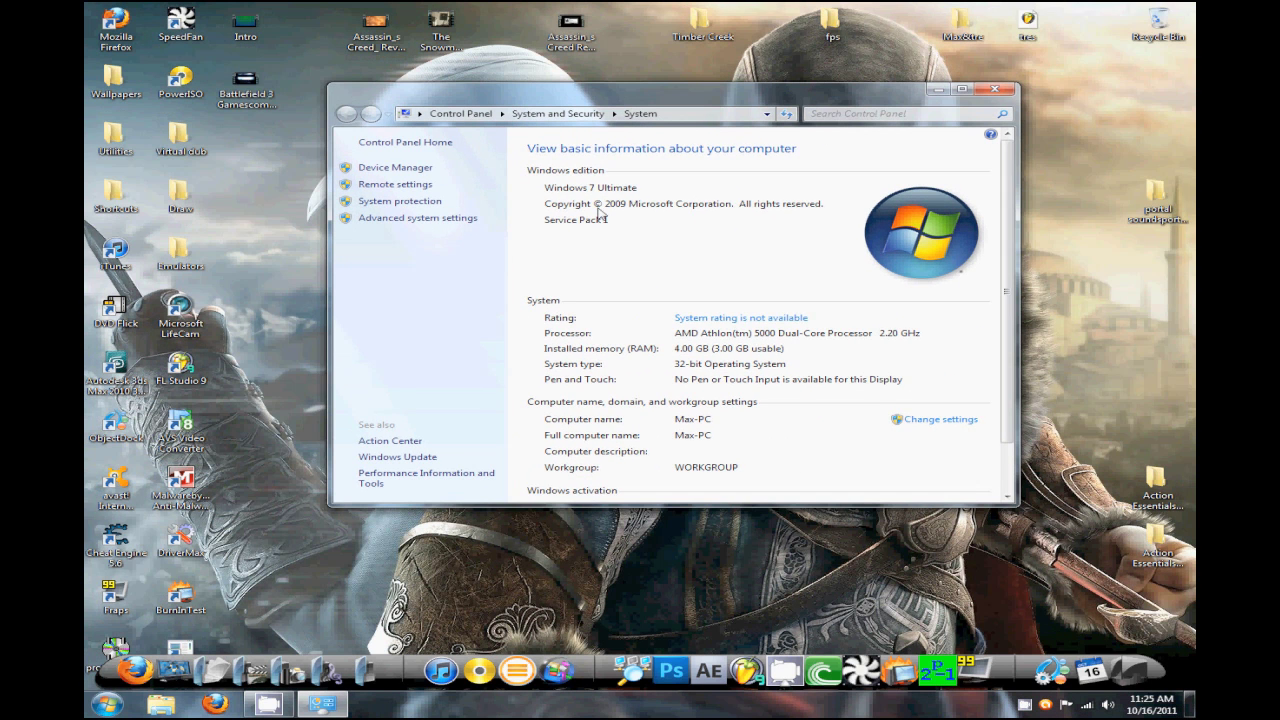
left_click_drag(1010, 294, 1017, 240)
Step: Open Performance Options' Advanced tab via Advanced system settings, closing the System page
left_click(411, 219)
left_click_drag(366, 88, 699, 124)
left_click(995, 89)
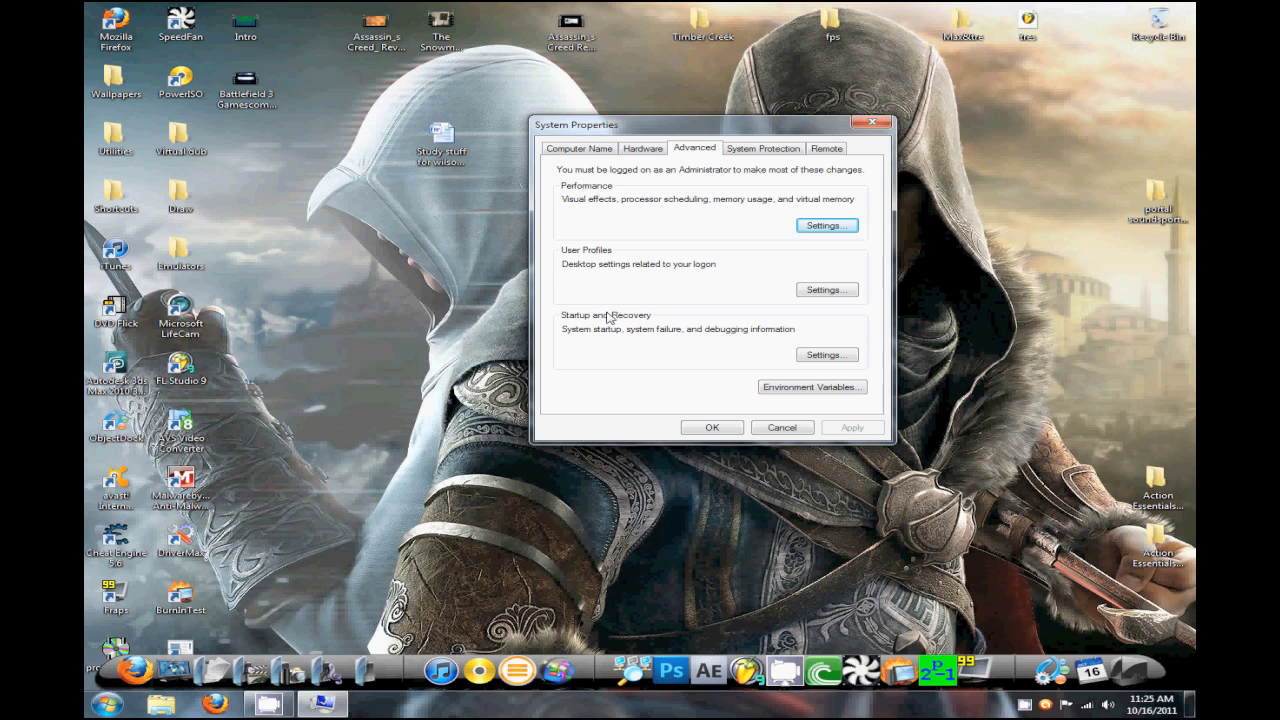
left_click(826, 225)
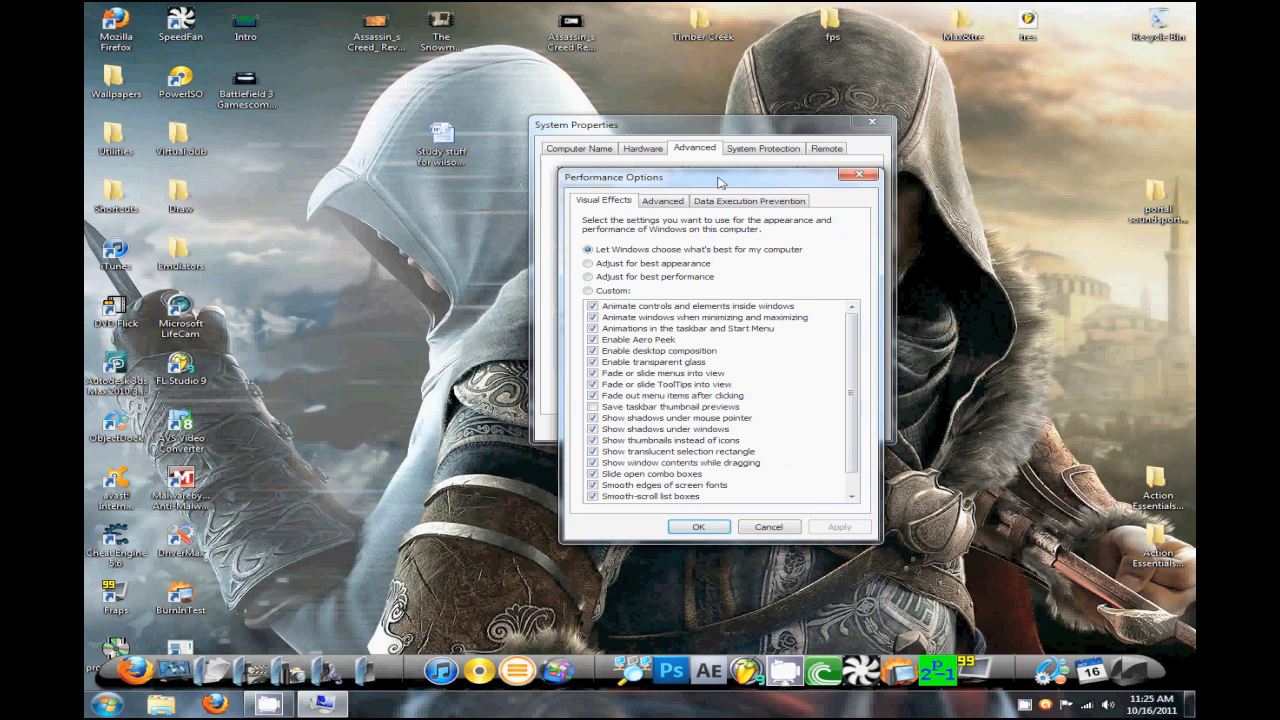
left_click_drag(720, 182, 533, 131)
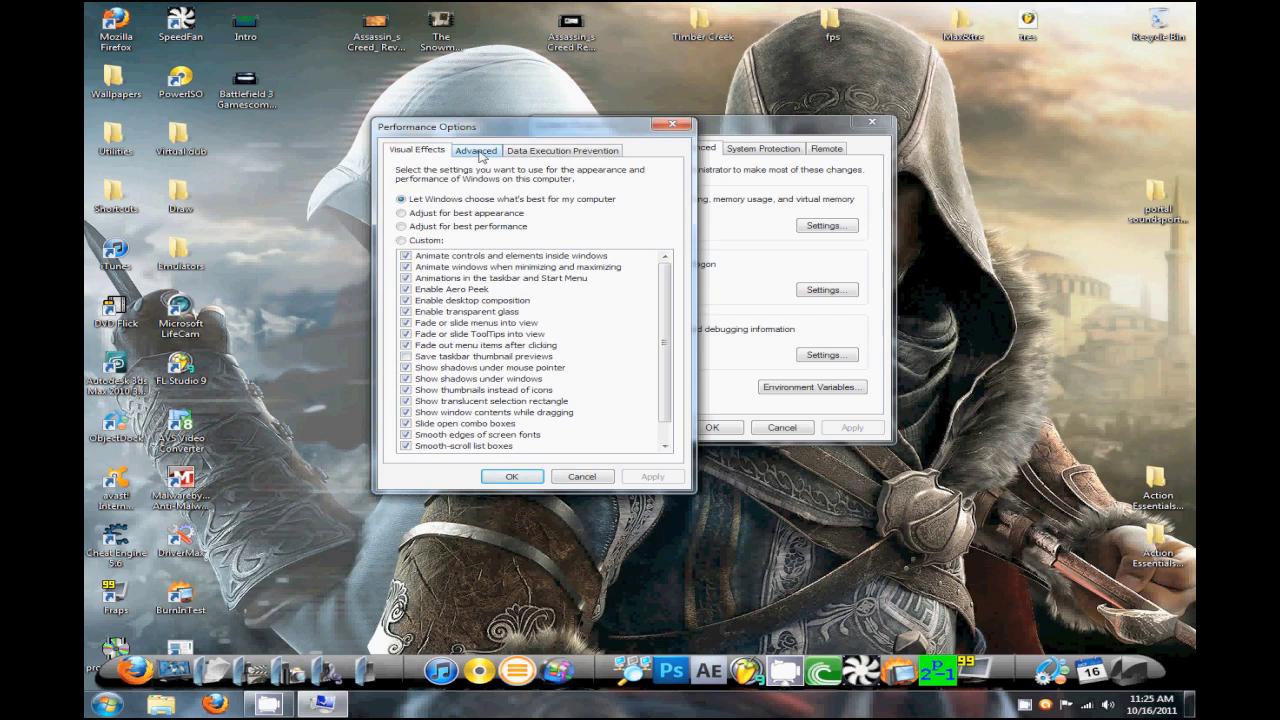
left_click(477, 151)
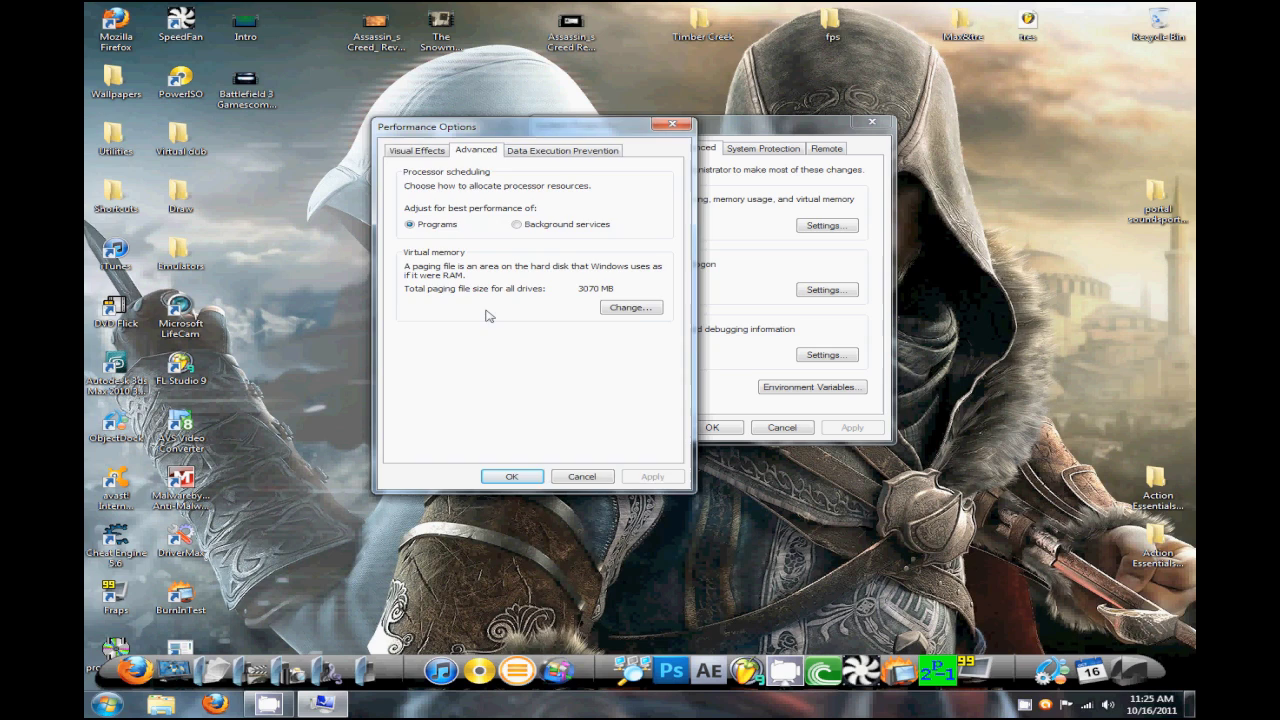
Step: In Virtual Memory, turn off automatic paging file management and select drive D:
left_click(630, 308)
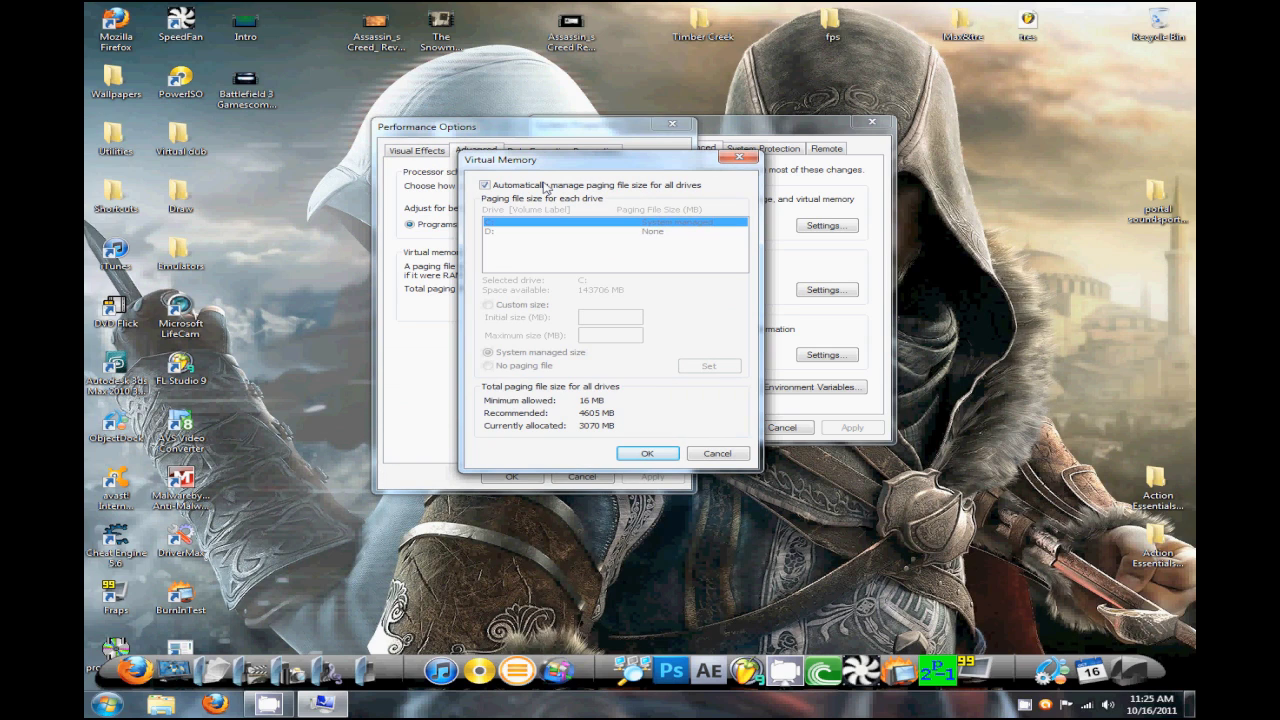
left_click(485, 185)
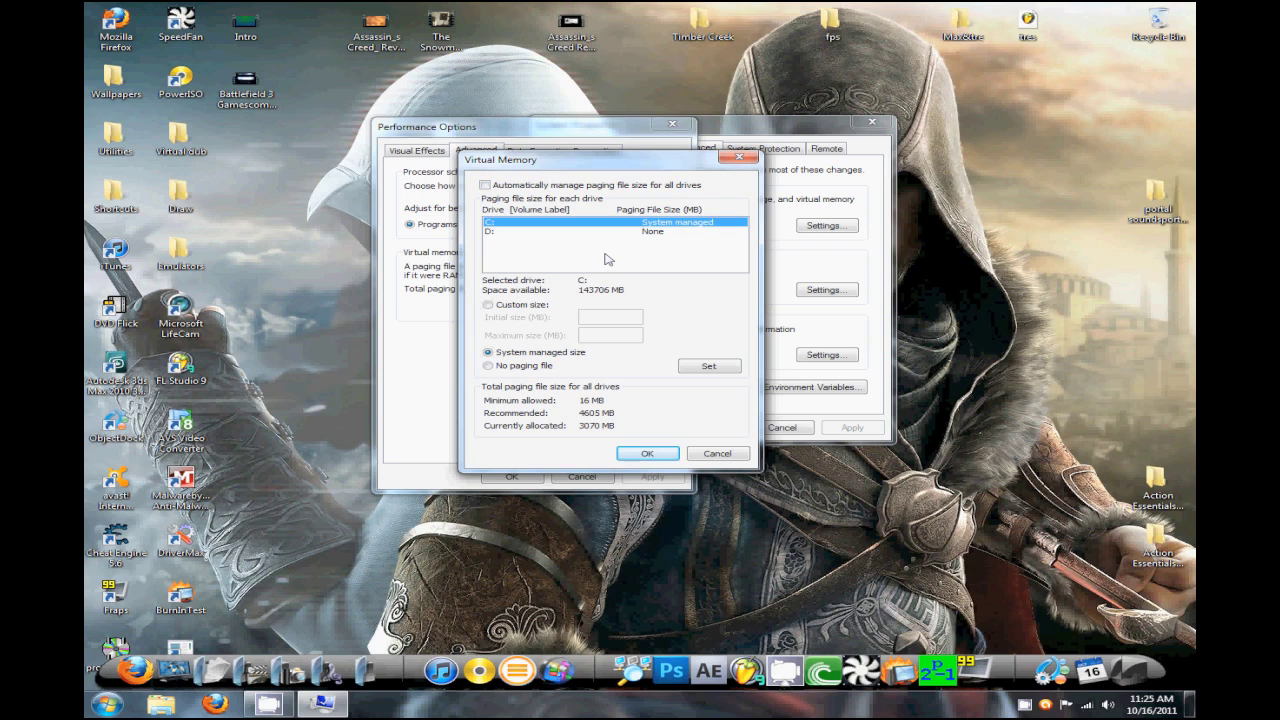
left_click(537, 232)
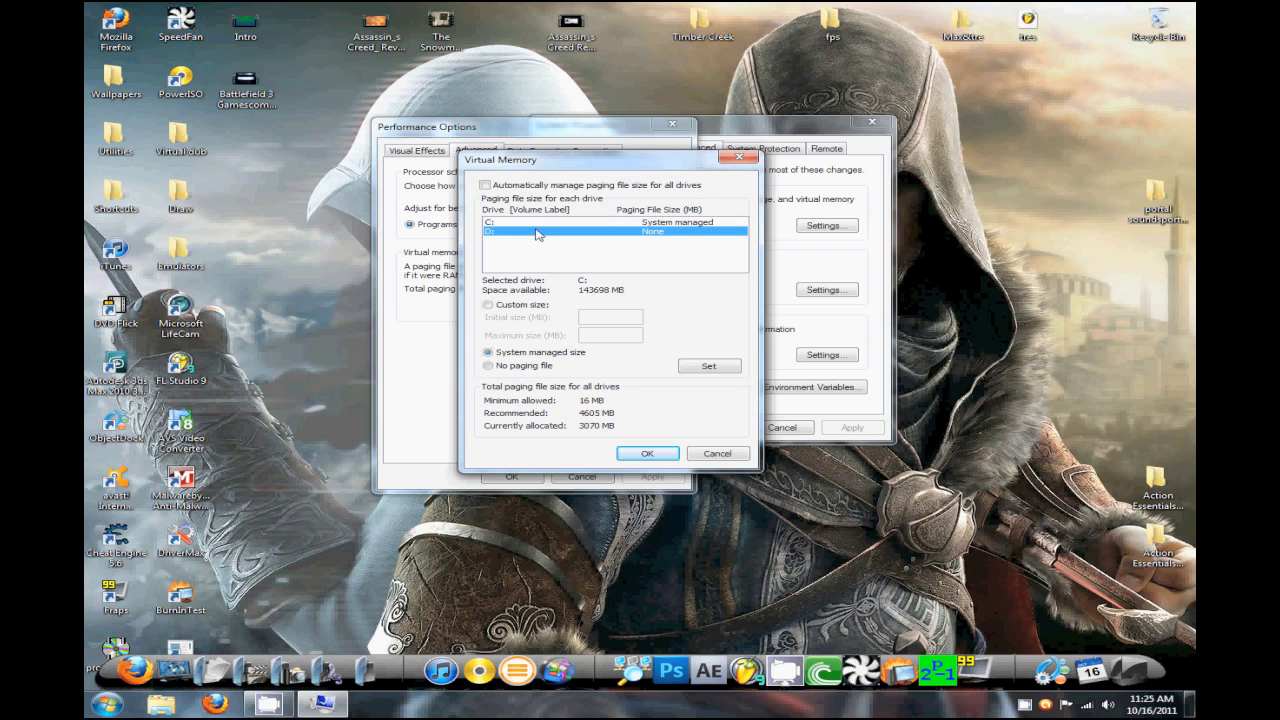
key("Up")
Step: Check drive D:'s free space (4.82 GB) and contents in the Computer window
left_click(180, 670)
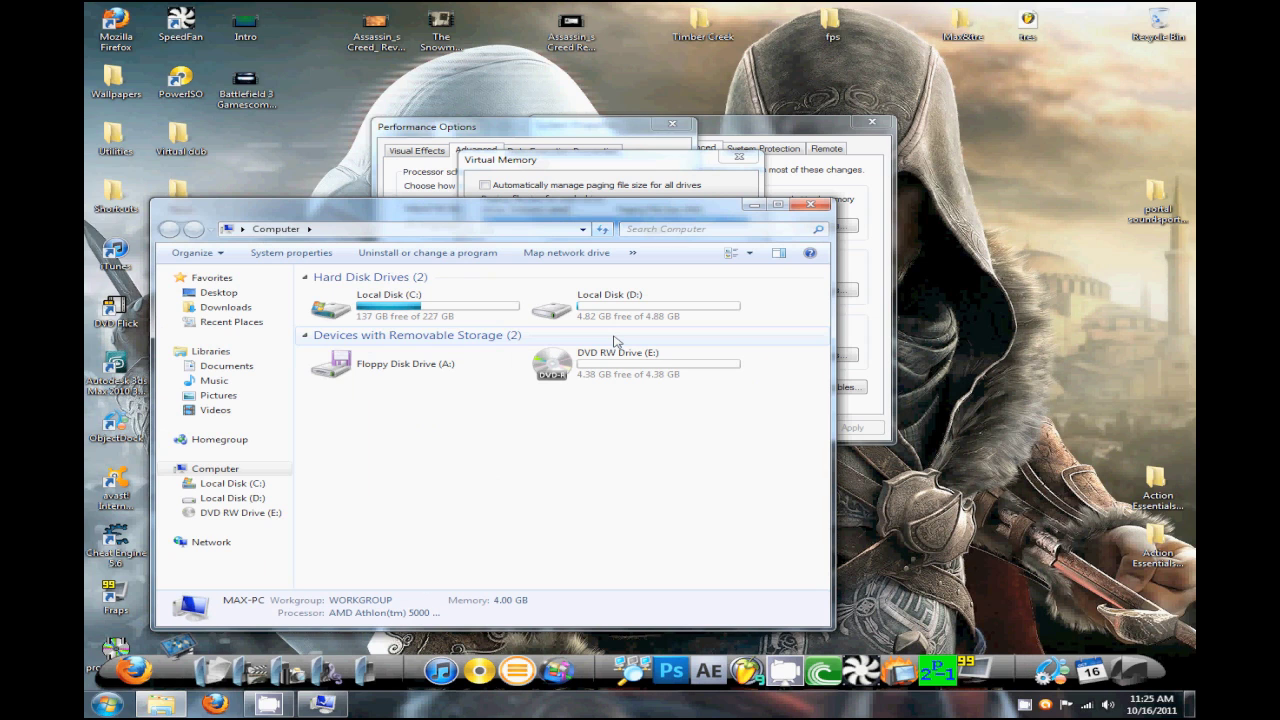
left_click(647, 314)
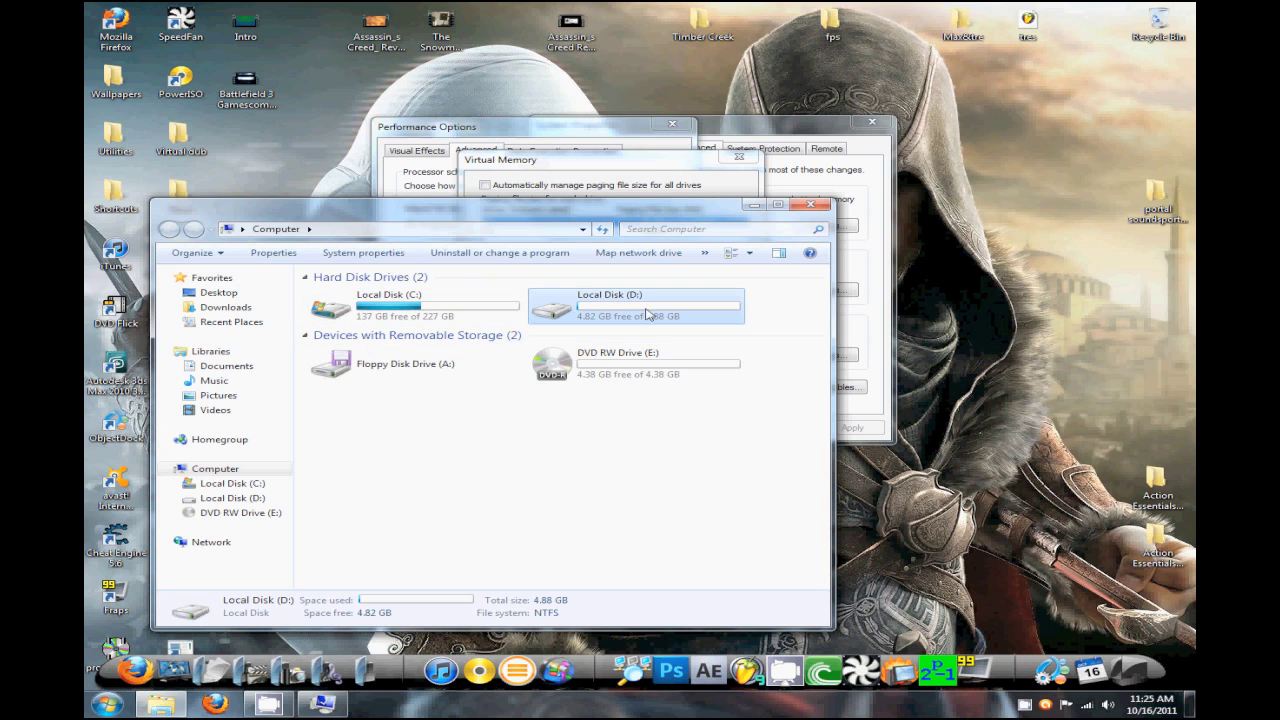
double_click(647, 315)
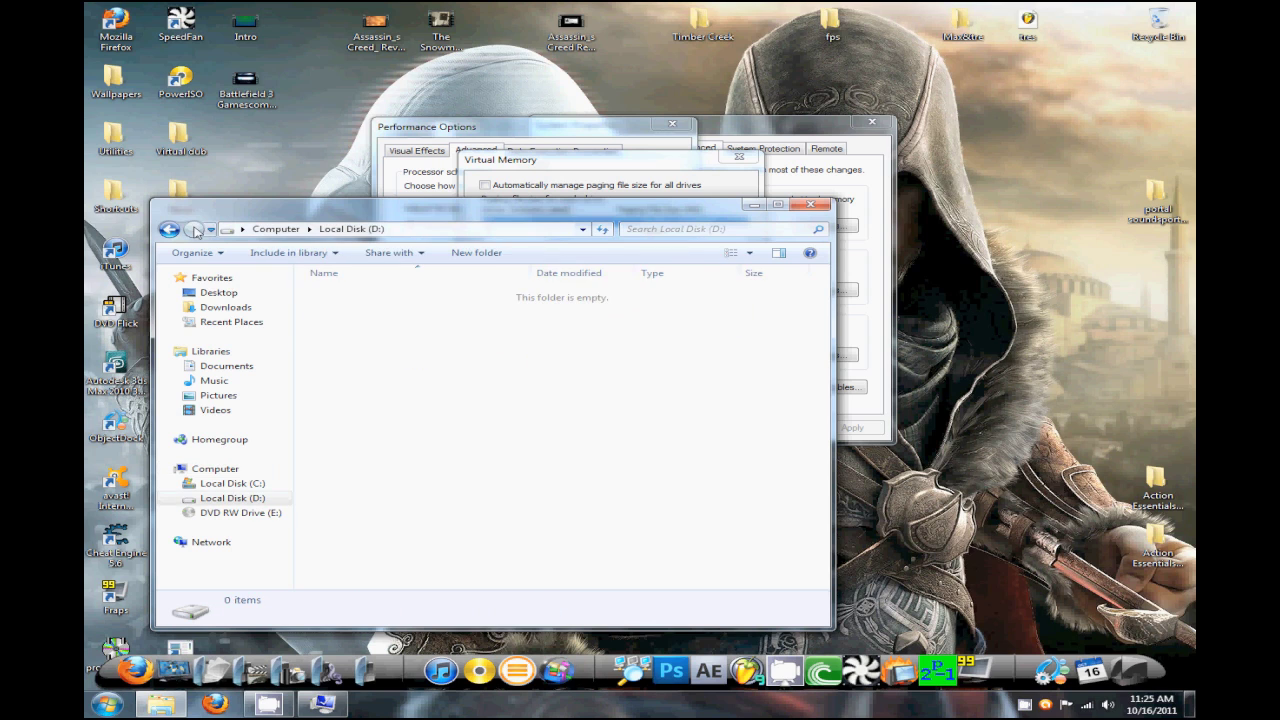
left_click(170, 229)
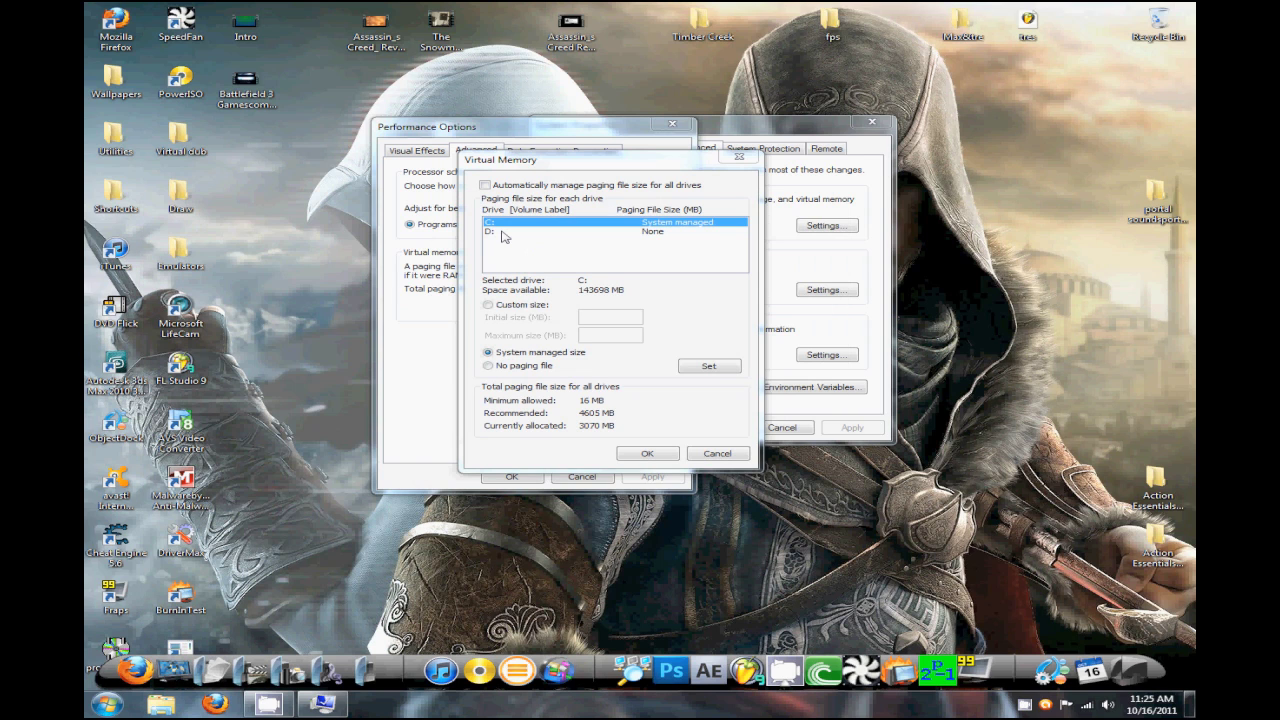
Step: Select drive D: and switch it to Custom size
left_click(503, 232)
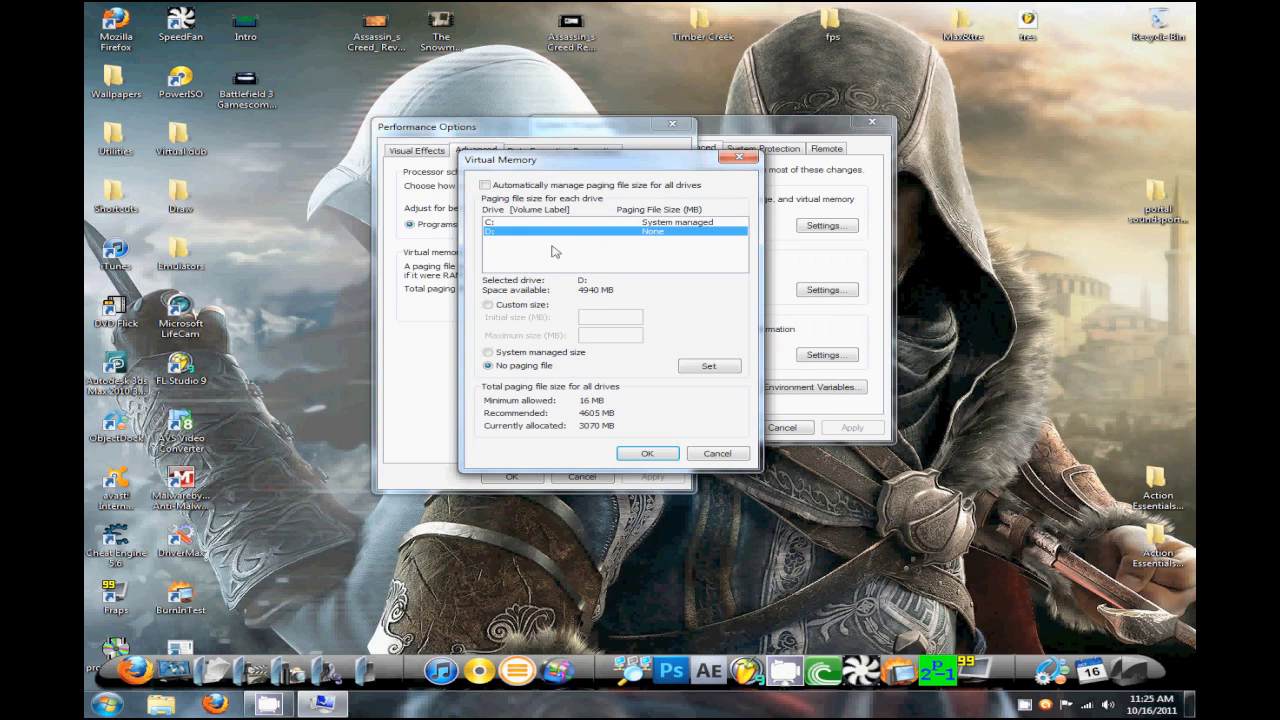
left_click(489, 307)
left_click(606, 318)
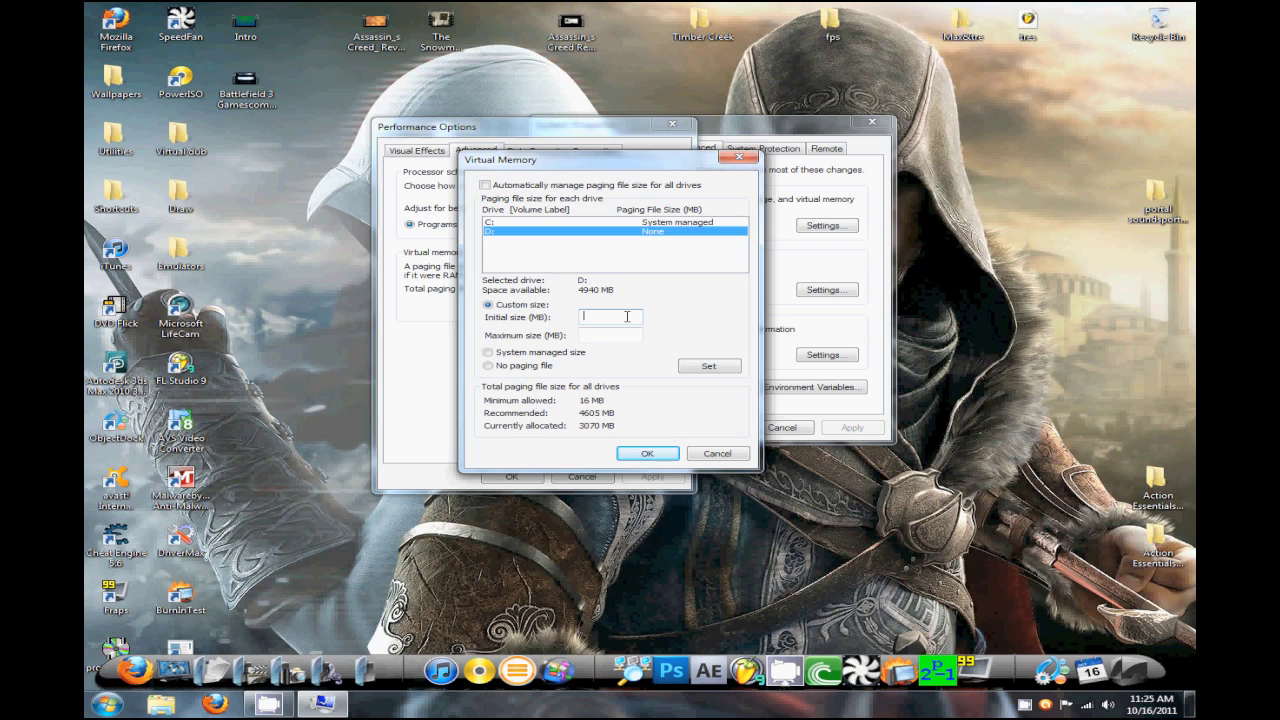
left_click(608, 333)
Step: Recheck drive D:'s free space in the Computer window, then close it
left_click(172, 668)
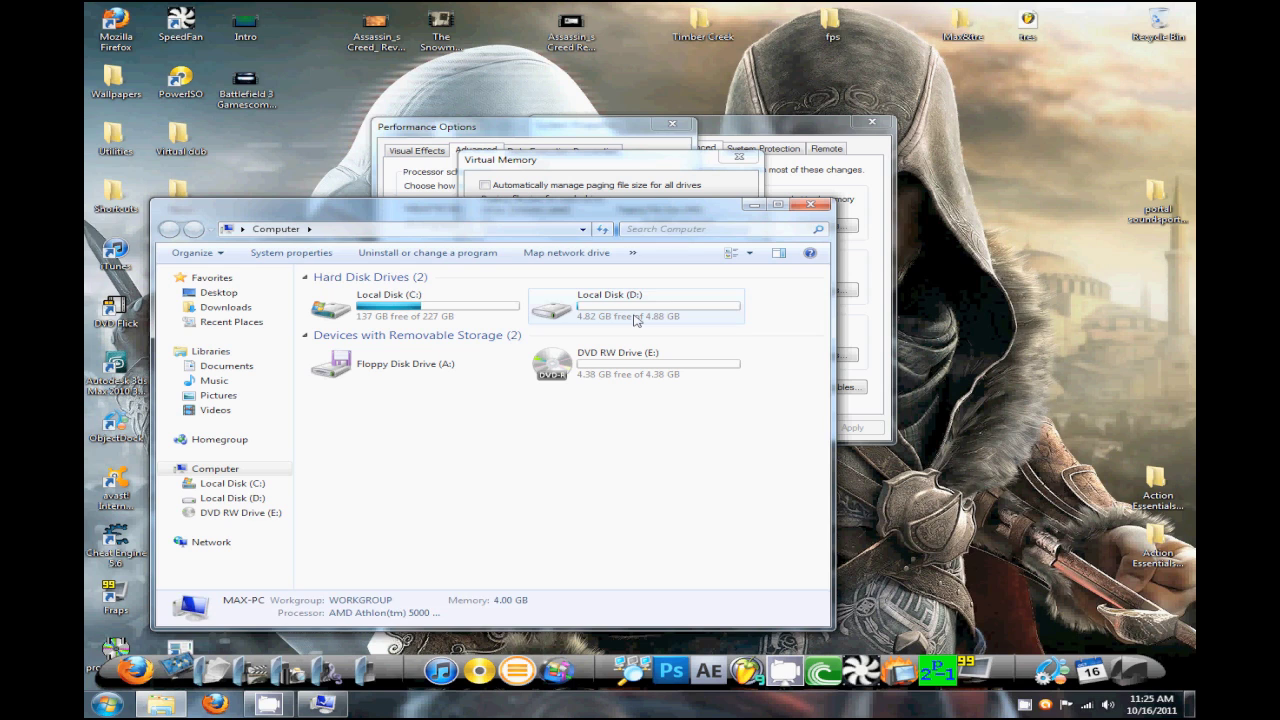
left_click(635, 319)
left_click(810, 204)
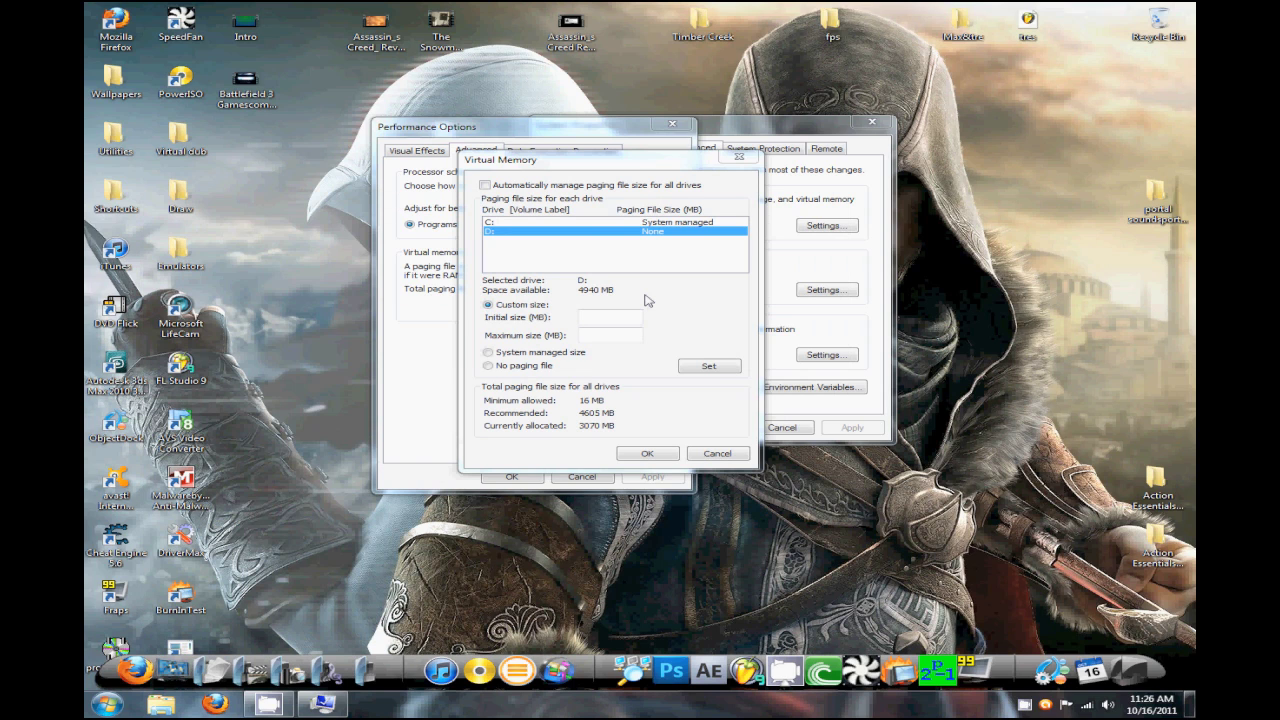
Step: Enter 1024 MB as both the initial and maximum paging size for D:
left_click(615, 312)
type("1024")
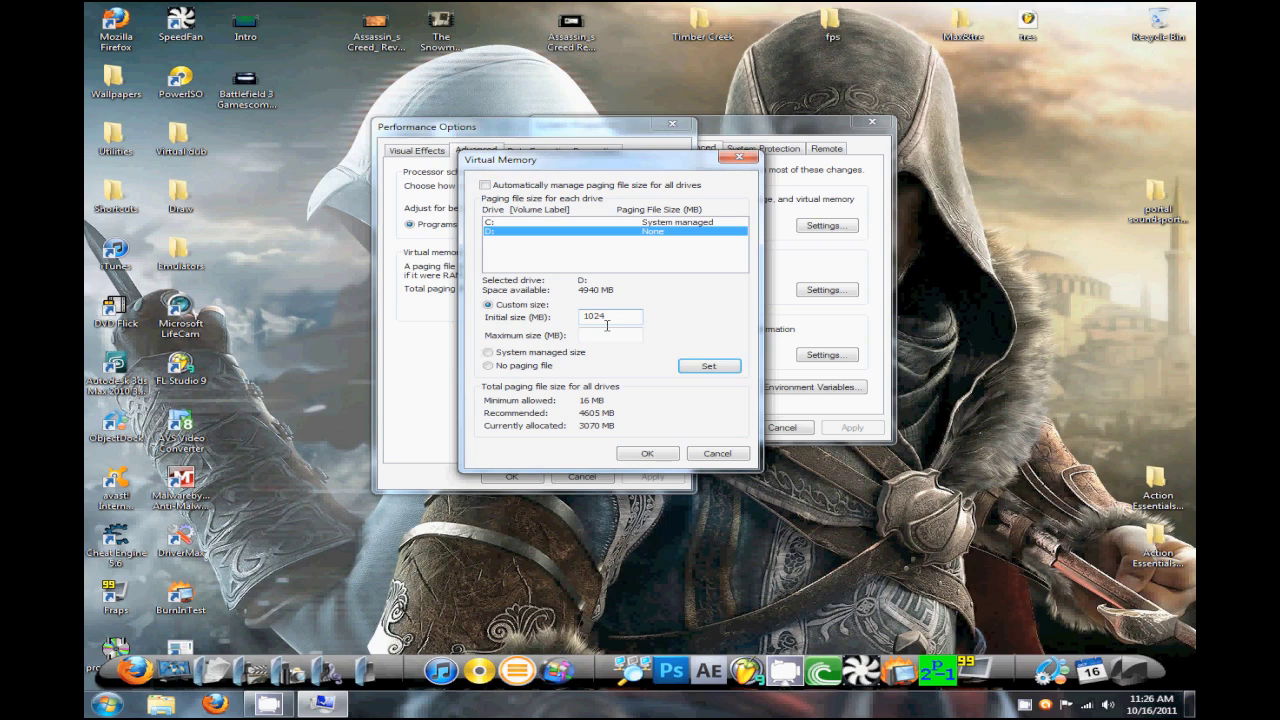
left_click(605, 334)
type("1024")
left_click(170, 668)
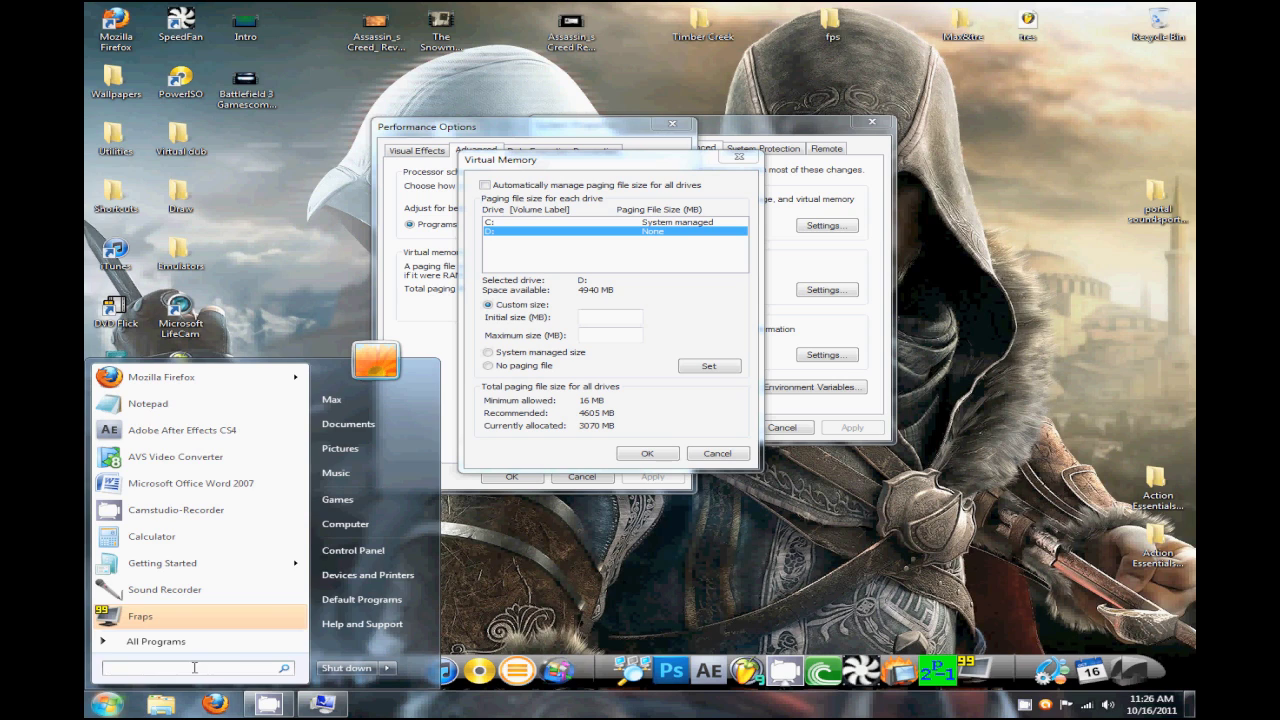
Step: Launch Calculator via 'cal' search and compute 4.82*1024 = 4935.68
type("cal")
left_click(437, 338)
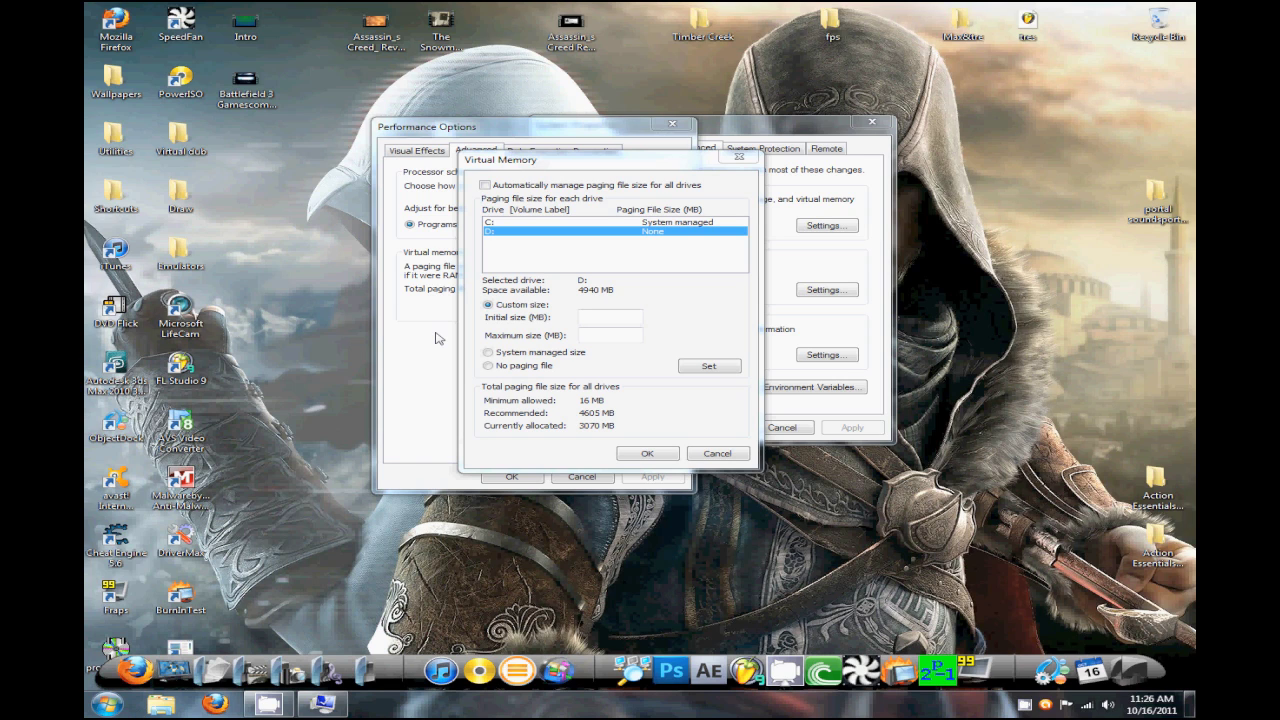
type("4.8")
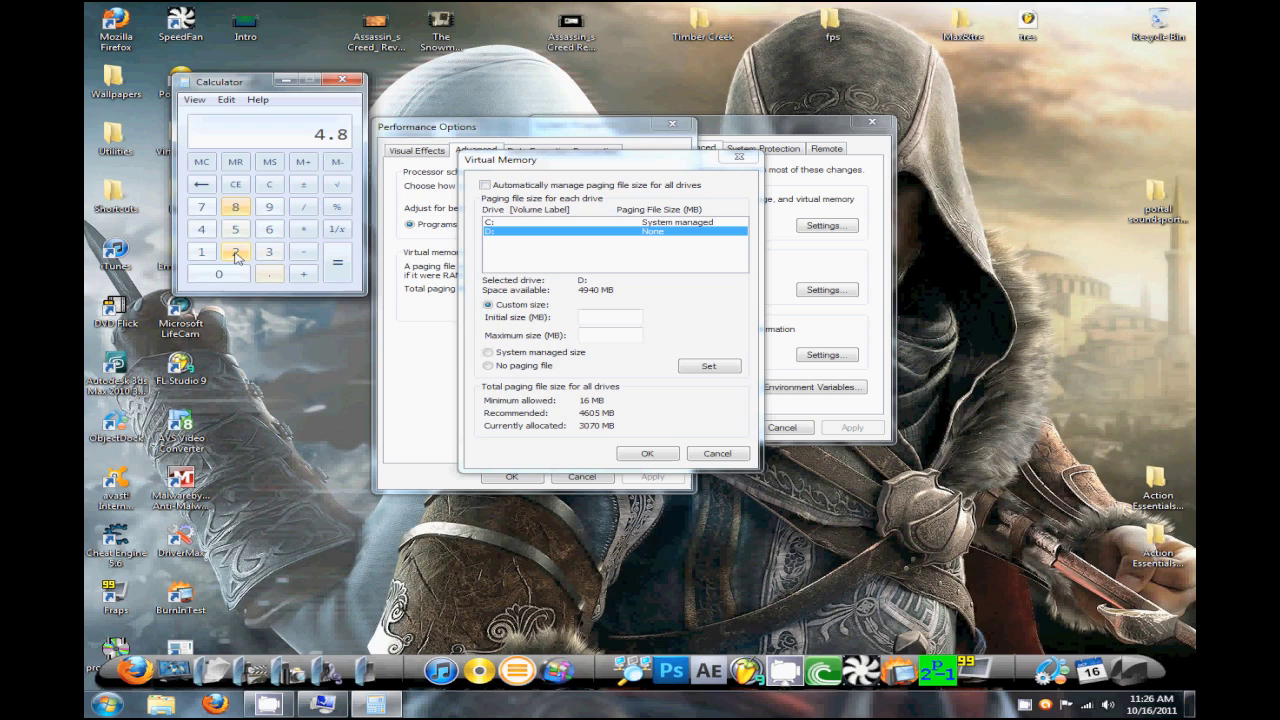
type("2*102")
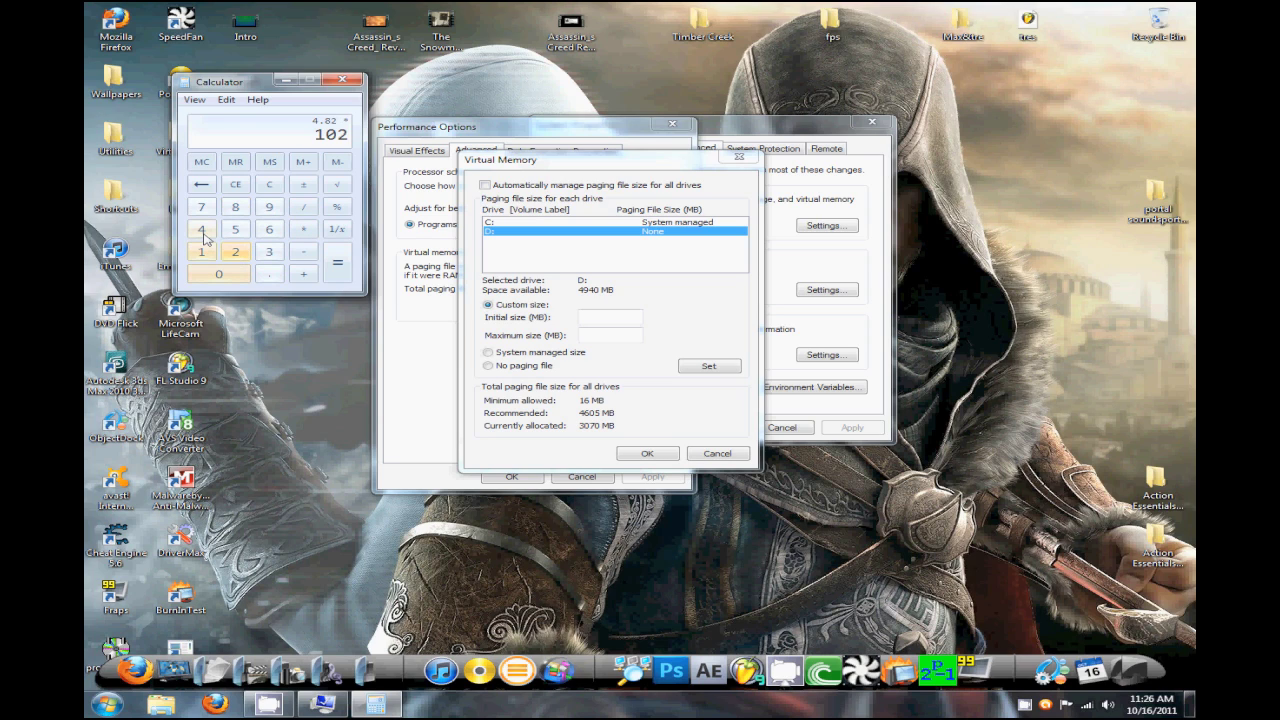
type("4")
key("Return")
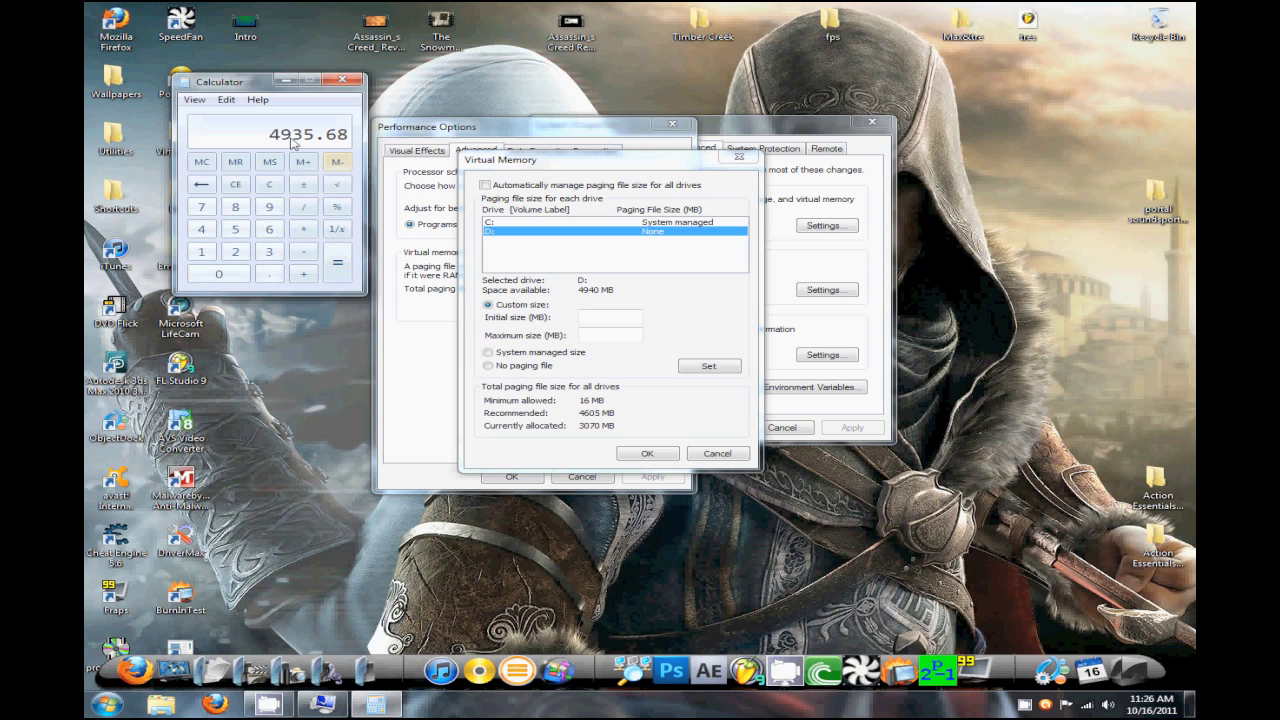
Step: Enter 4935.68 as D:'s initial and maximum paging sizes and click Set
left_click(600, 318)
type("49")
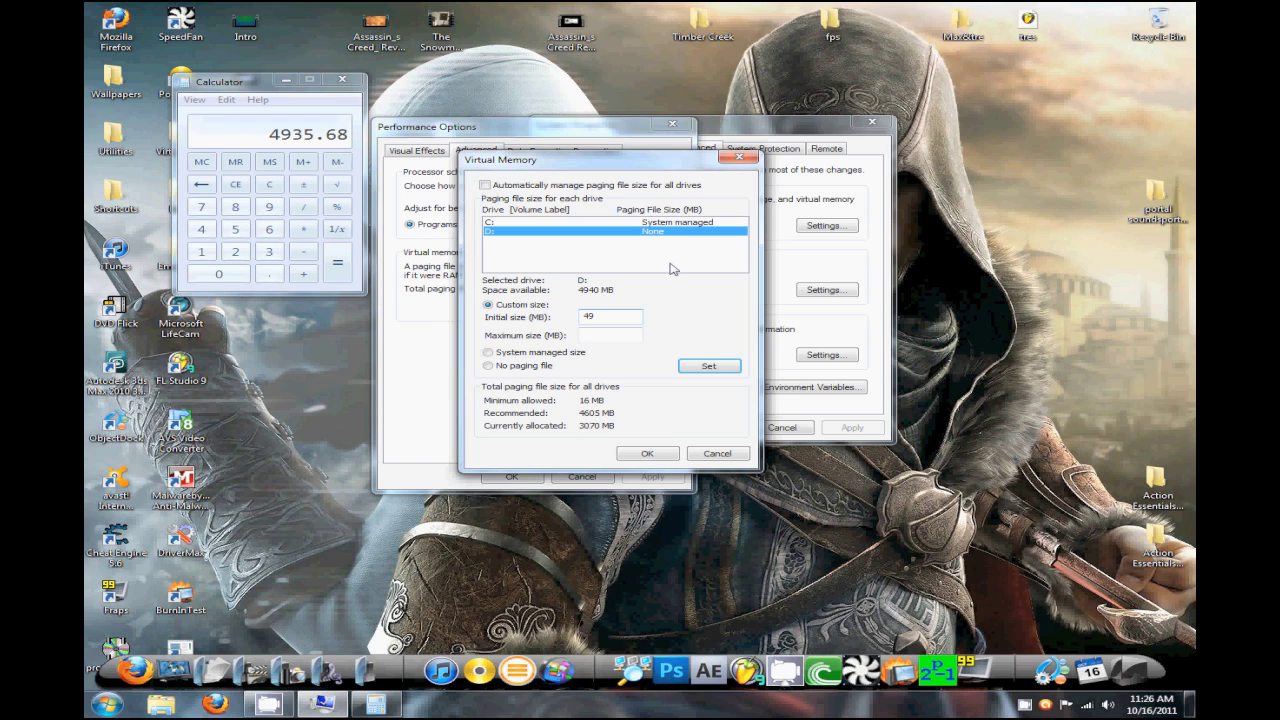
type("35.68")
double_click(591, 313)
right_click(591, 313)
left_click(630, 357)
right_click(610, 340)
left_click(650, 394)
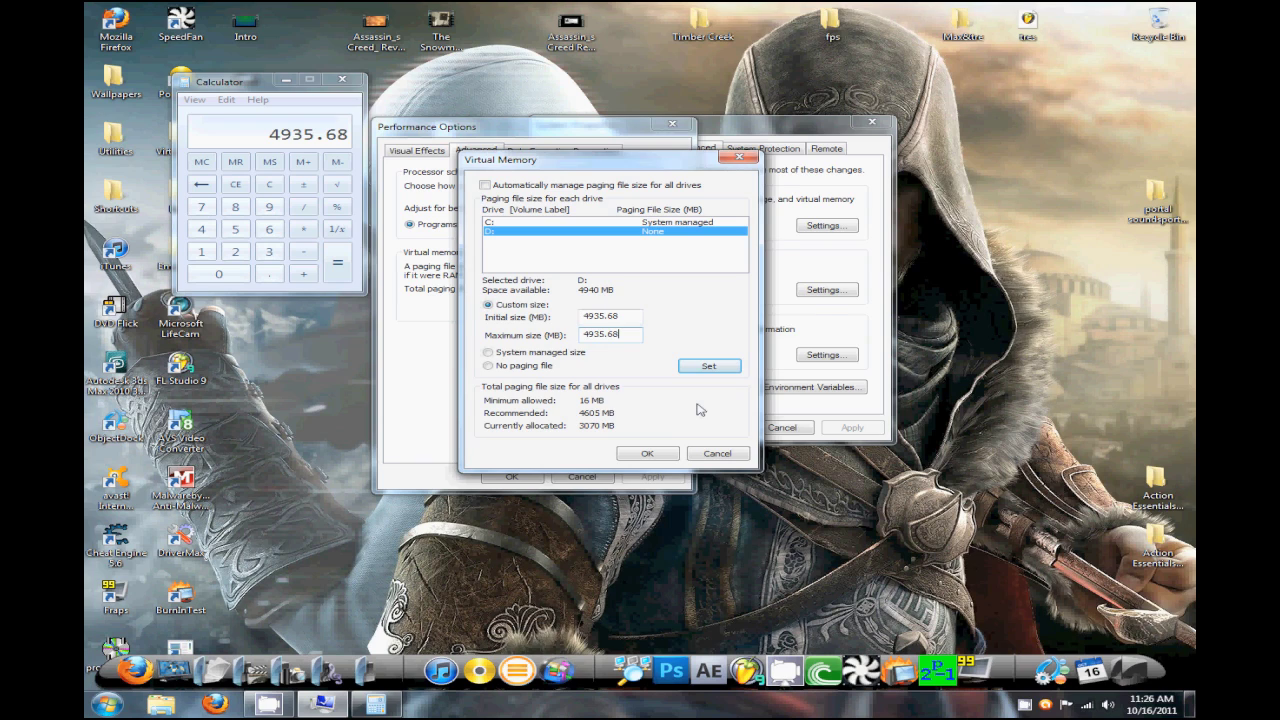
left_click(709, 366)
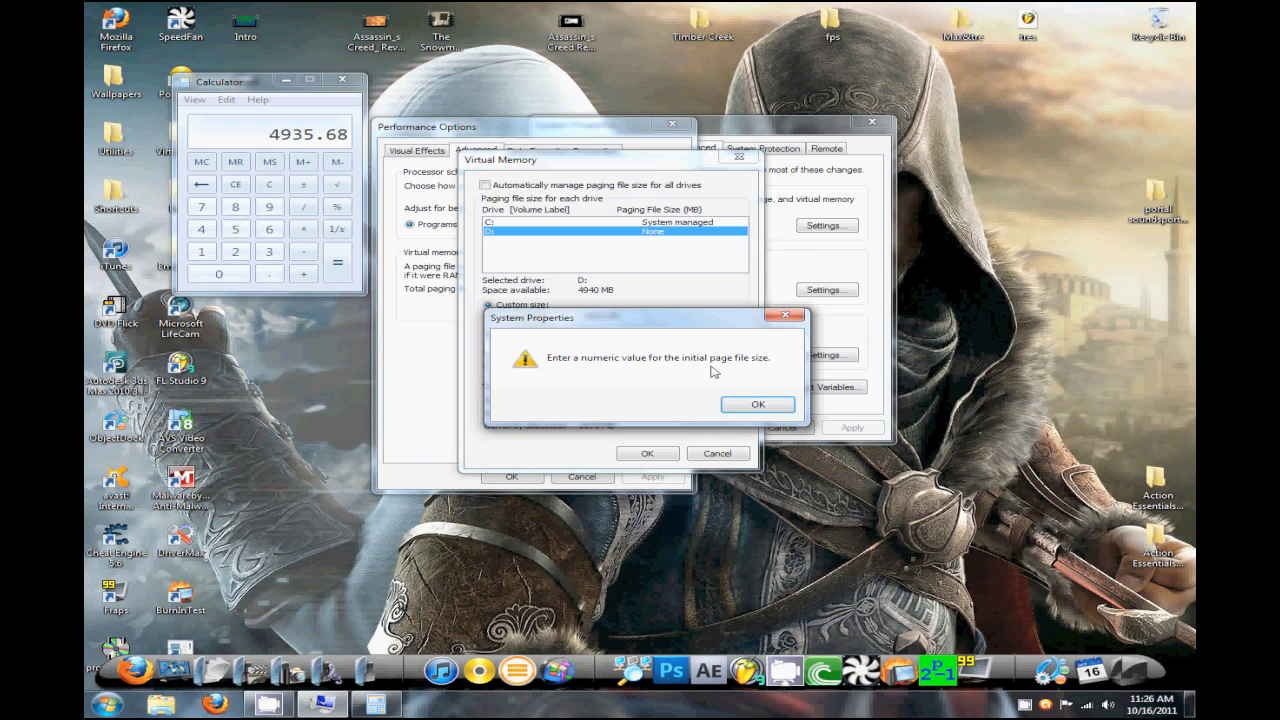
Step: Dismiss the numeric-value error and restart notice, then reopen Virtual Memory
left_click(758, 405)
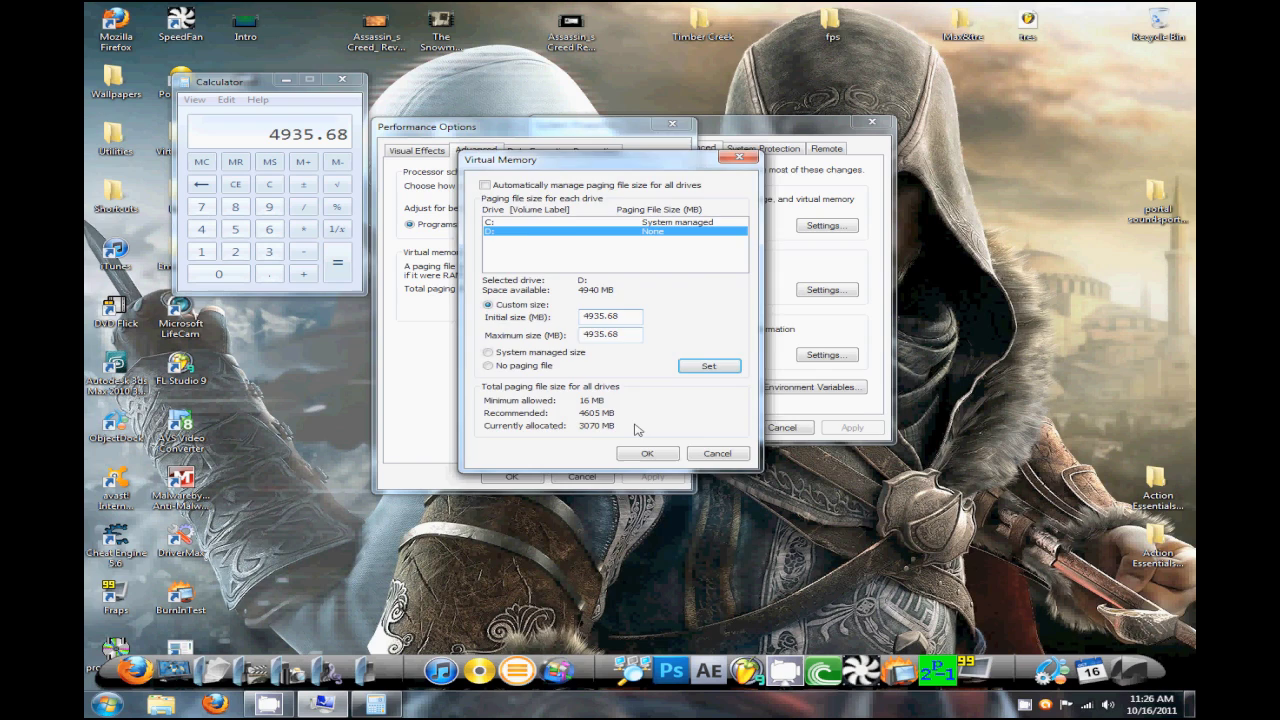
left_click(647, 453)
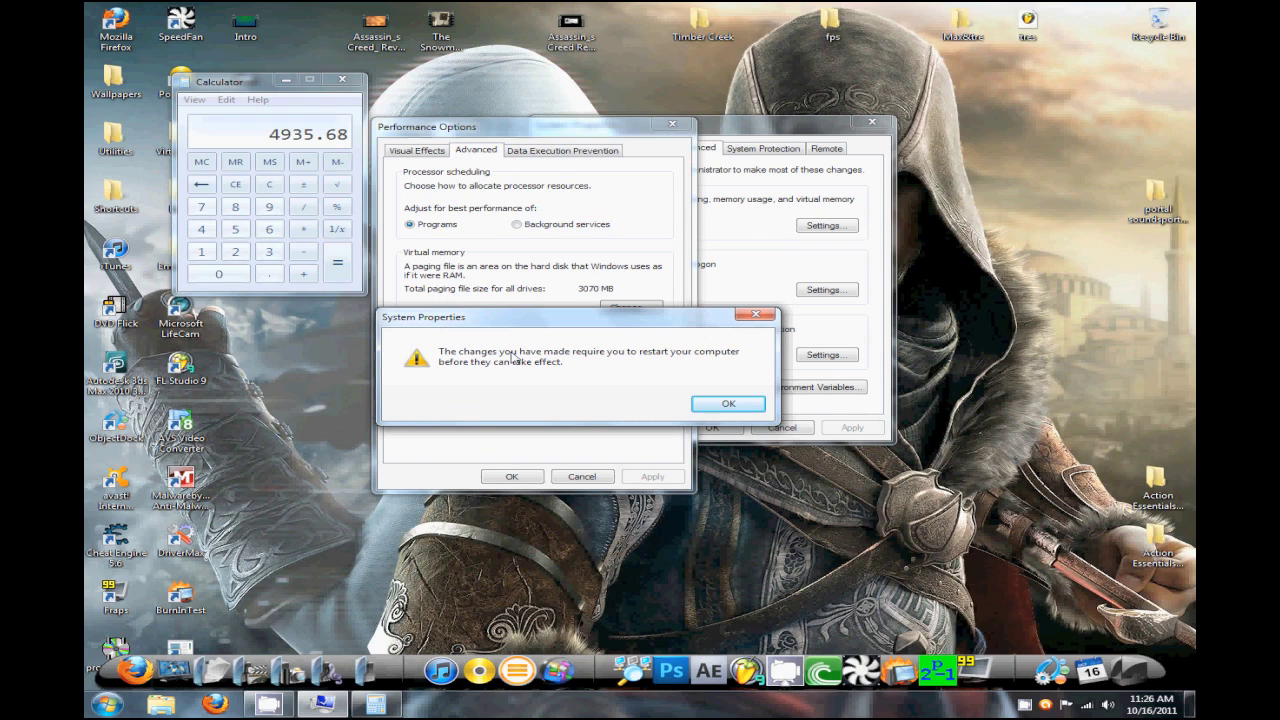
key("Return")
left_click(630, 307)
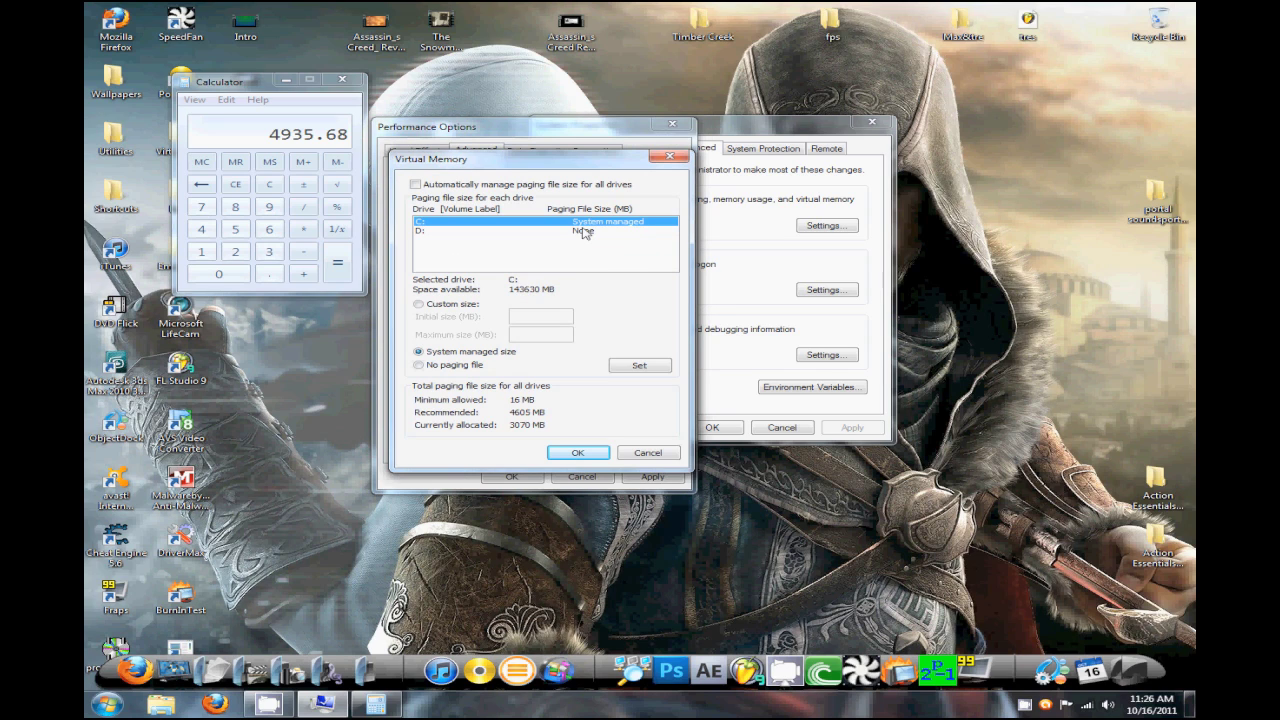
Step: Give drive D: a Custom size of 1024 MB initial and maximum, then Set it
left_click(584, 231)
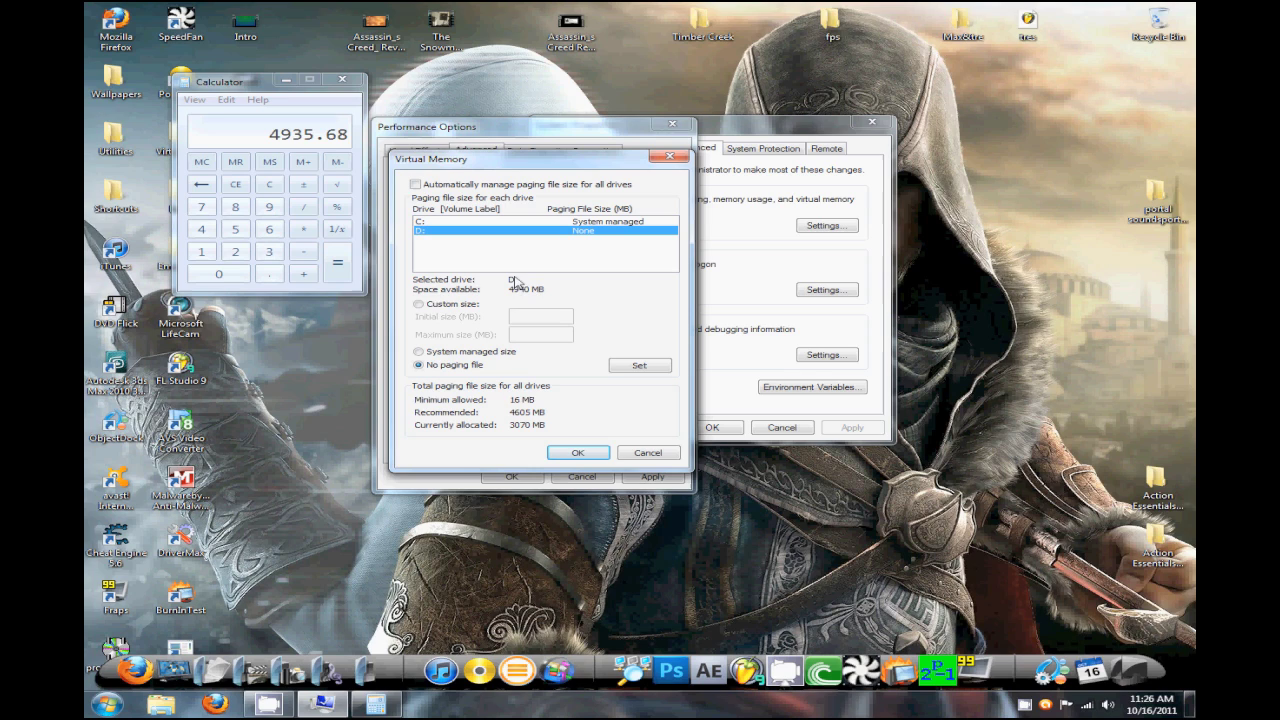
left_click(573, 222)
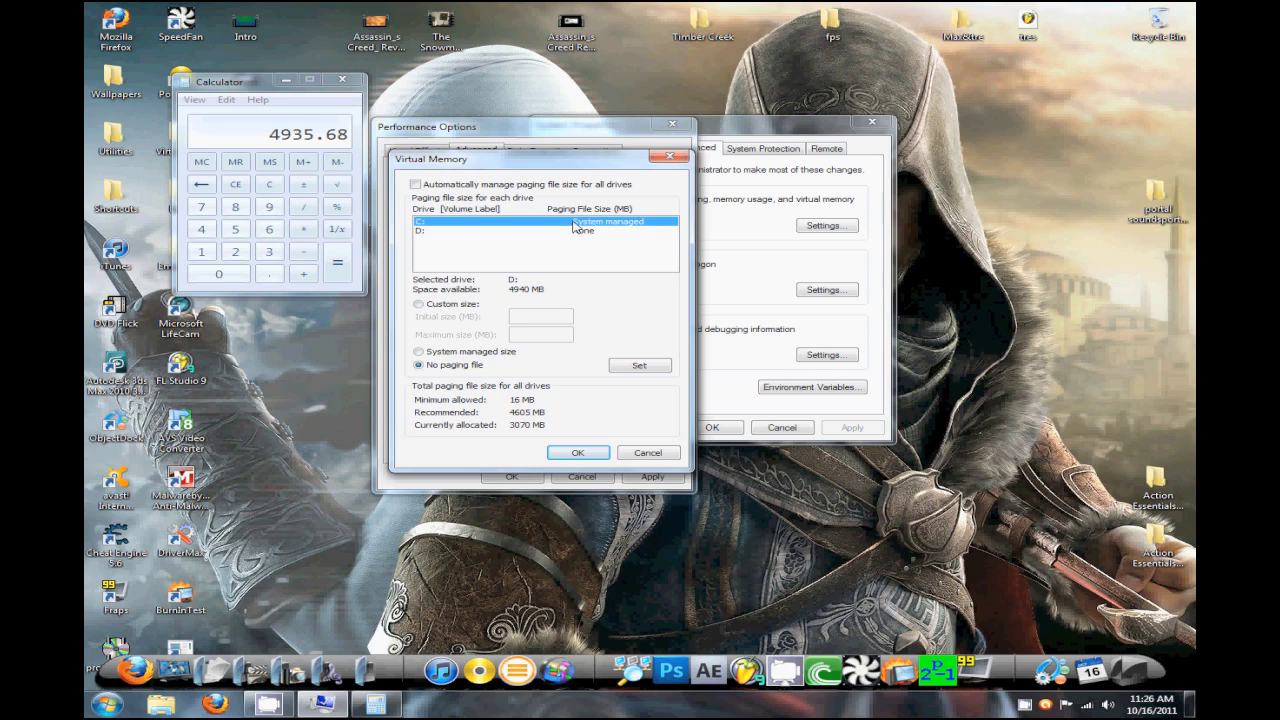
left_click(558, 231)
left_click(418, 304)
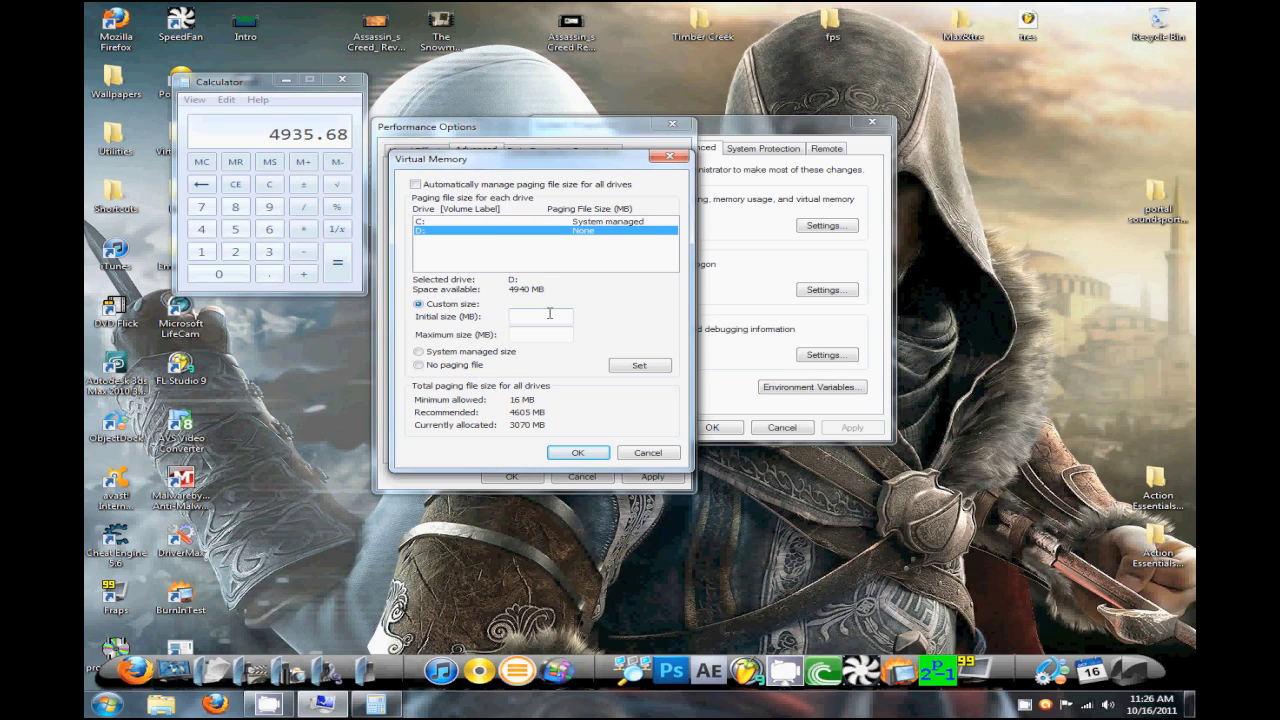
left_click(549, 314)
left_click(550, 317)
type("1024")
left_click(541, 330)
type("1024")
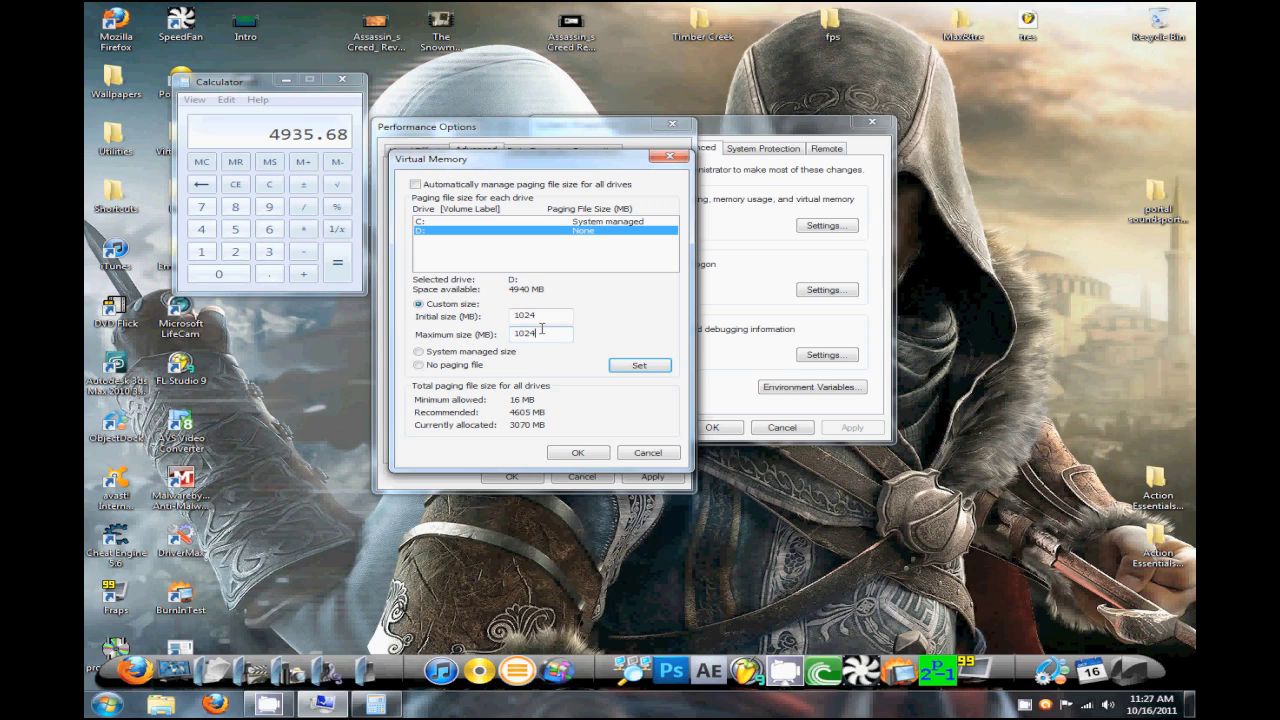
left_click(640, 366)
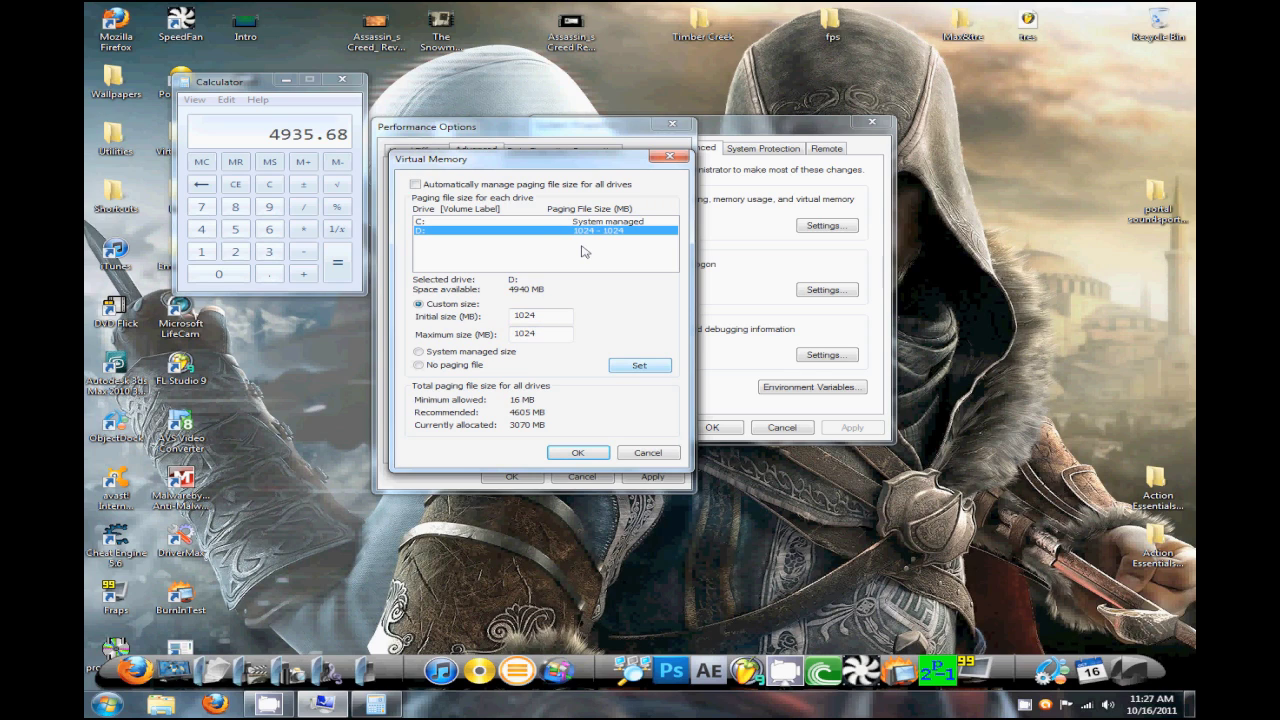
Step: Change D:'s maximum paging size to 2500 MB and set it
left_click(286, 78)
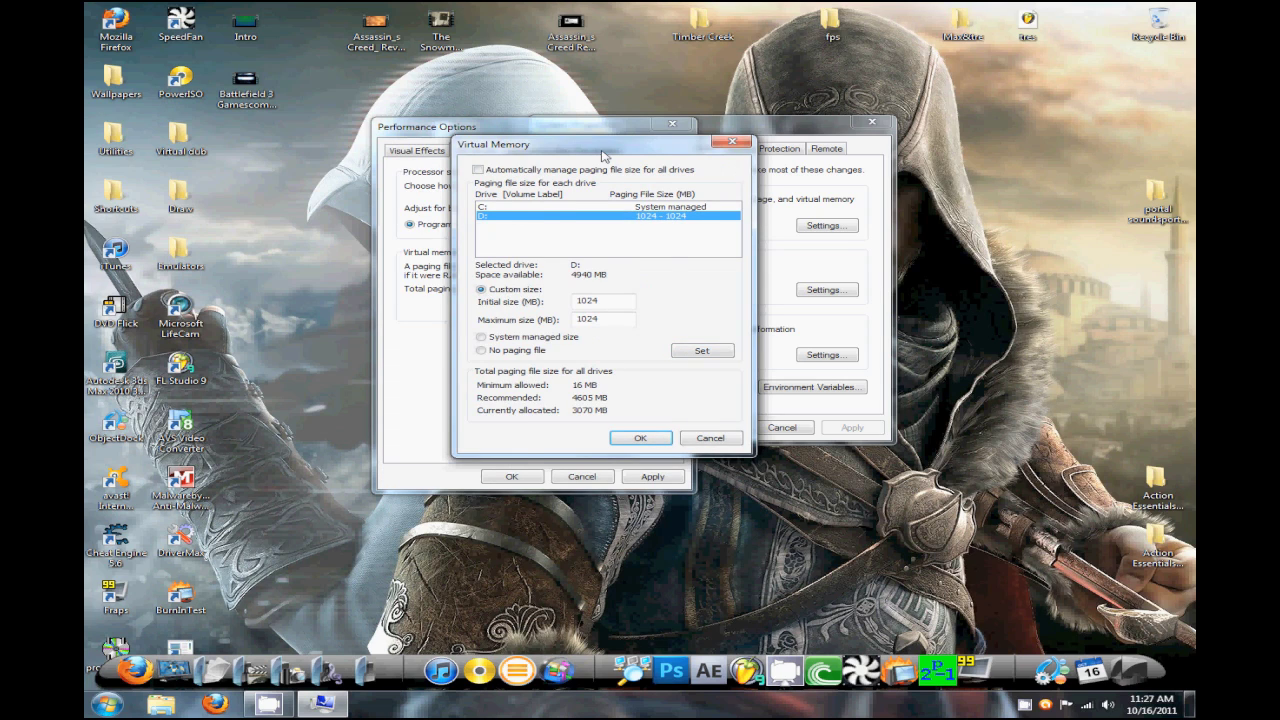
left_click_drag(603, 155, 676, 150)
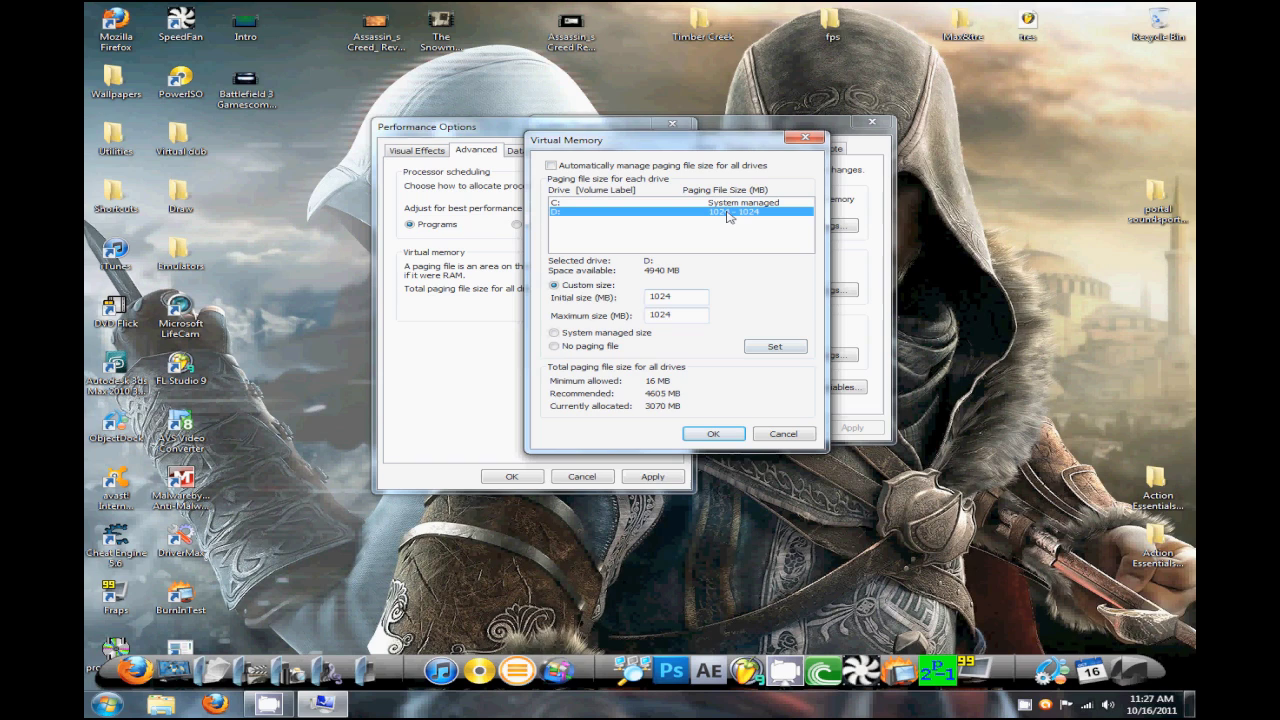
key("Tab")
type("25")
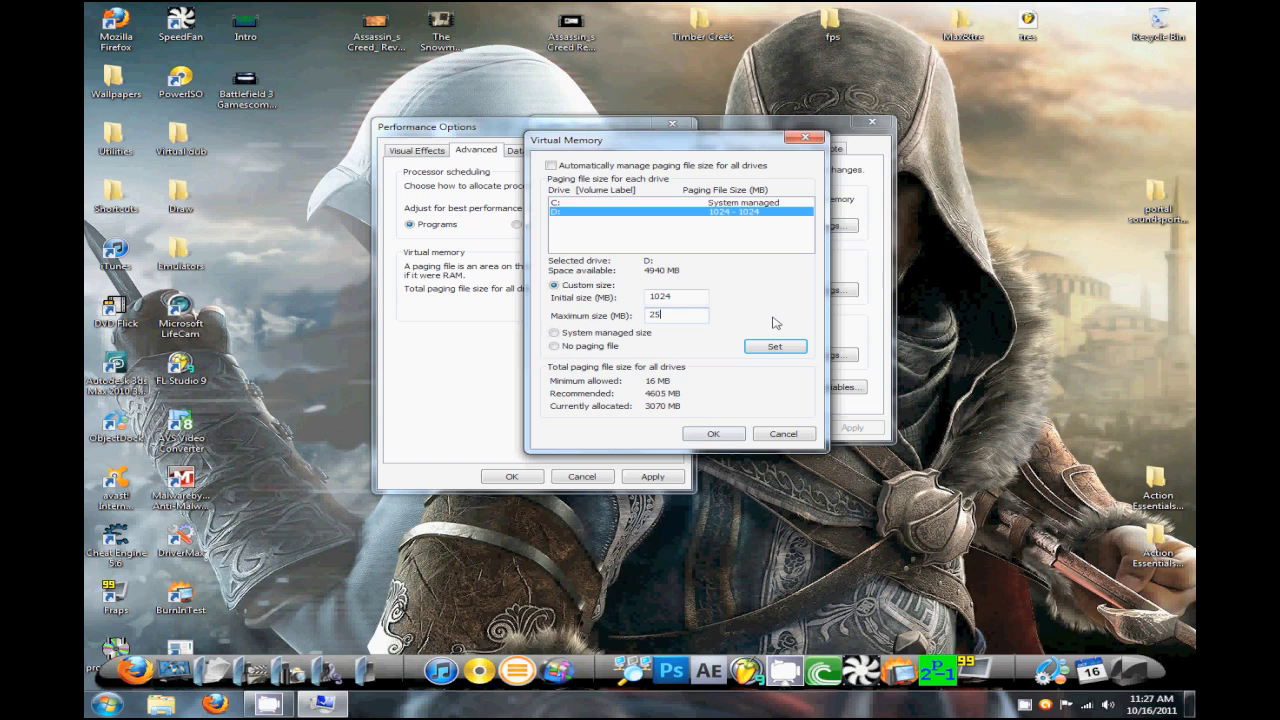
type("00")
left_click(769, 348)
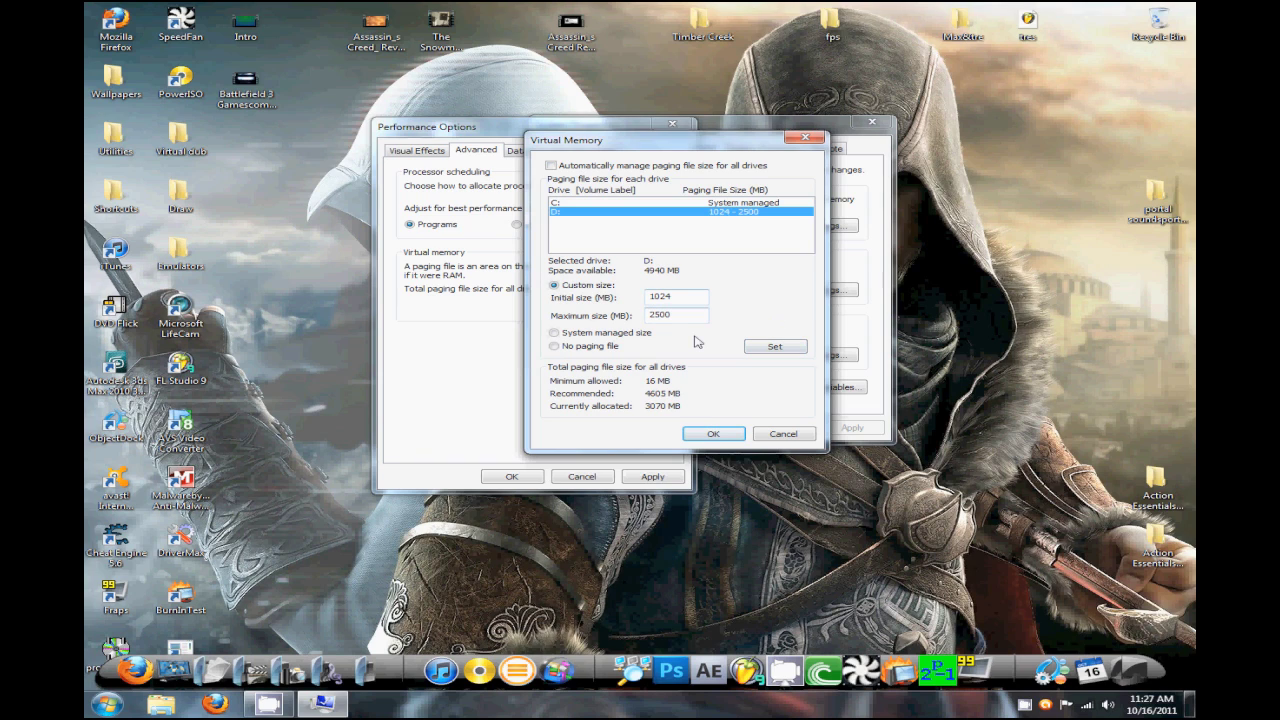
Step: Confirm and apply the new virtual memory settings, closing Performance Options
left_click(724, 440)
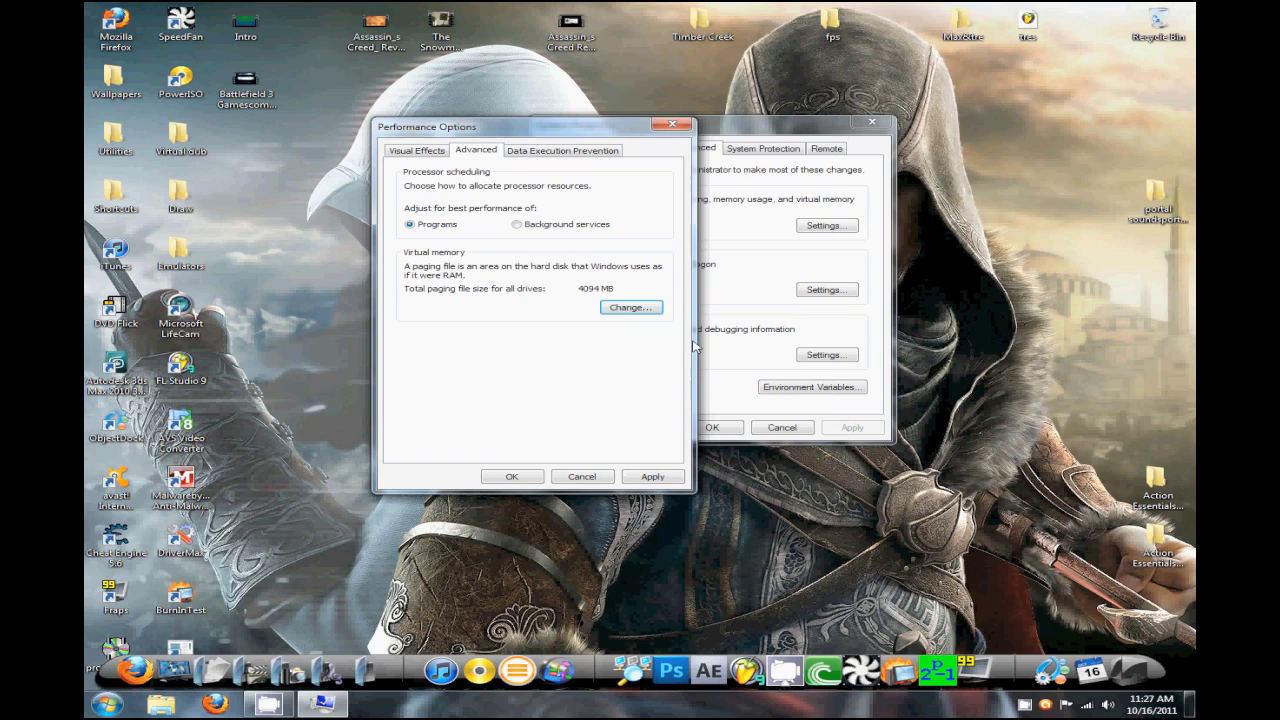
left_click(655, 479)
key("Return")
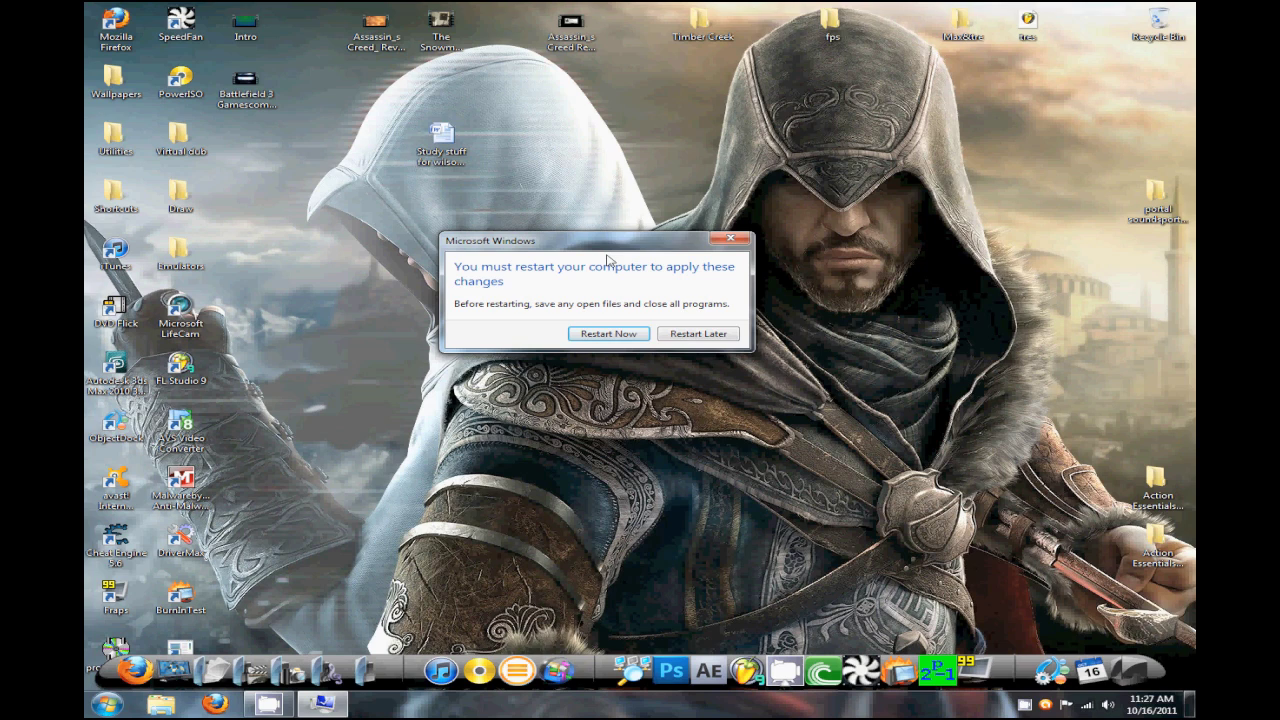
Step: Choose Restart Later to postpone the restart
left_click(703, 334)
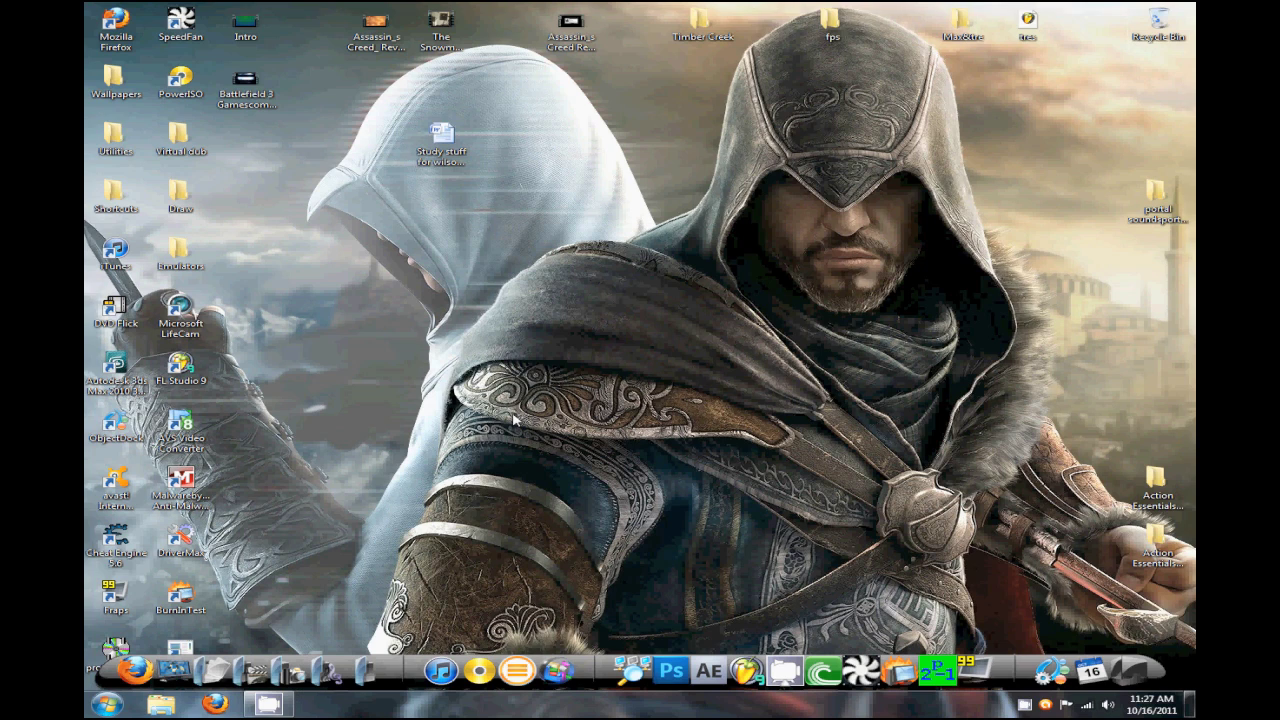